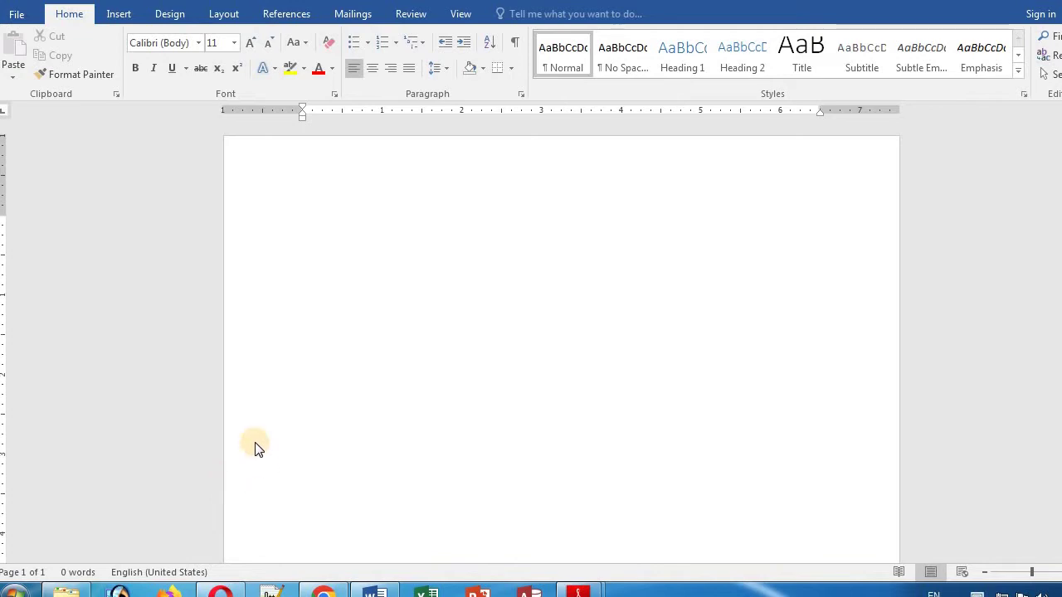
Step: Show the Insert ribbon commands above the empty, zero-word document
click(116, 15)
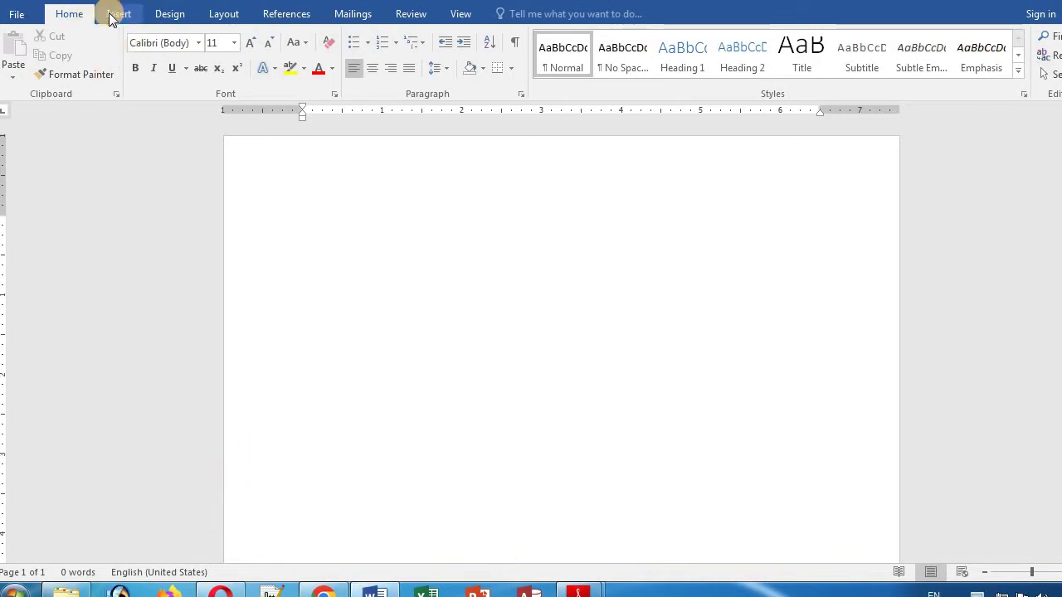
click(120, 15)
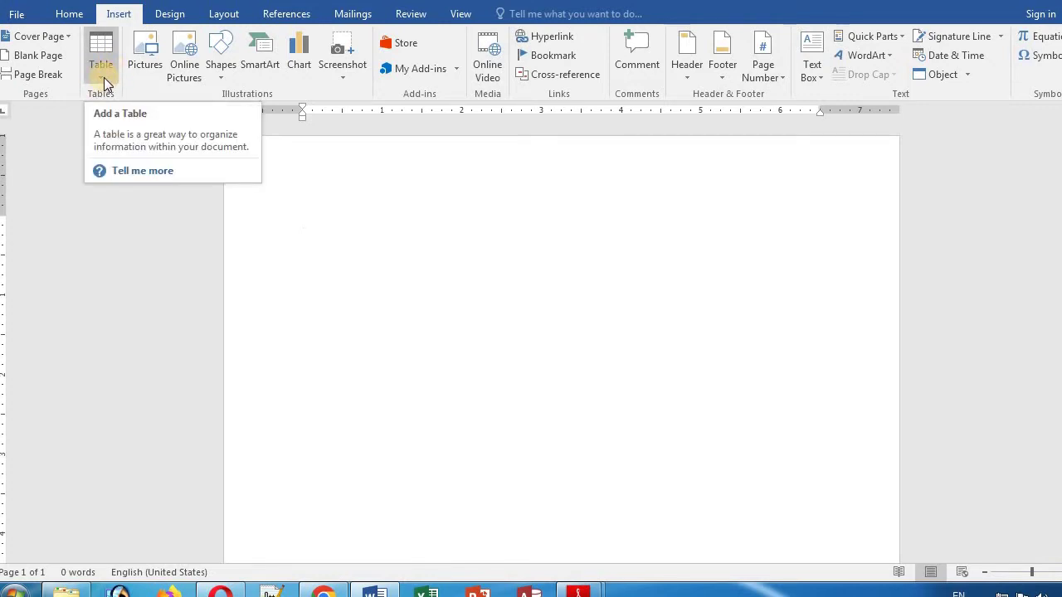
Step: Insert an empty 5-column by 4-row table from the Table grid
click(102, 80)
click(104, 75)
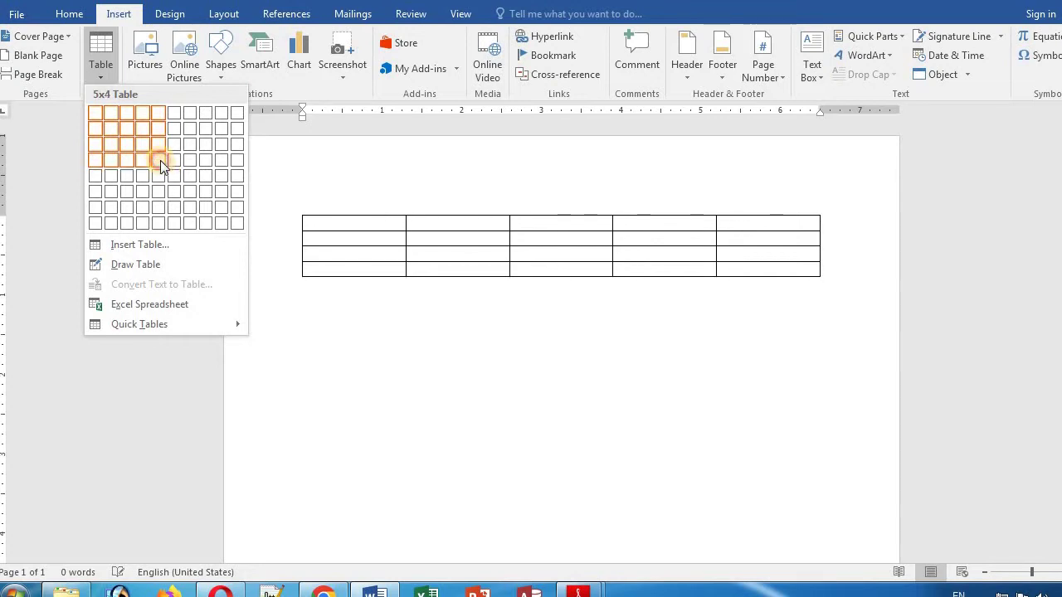
click(160, 160)
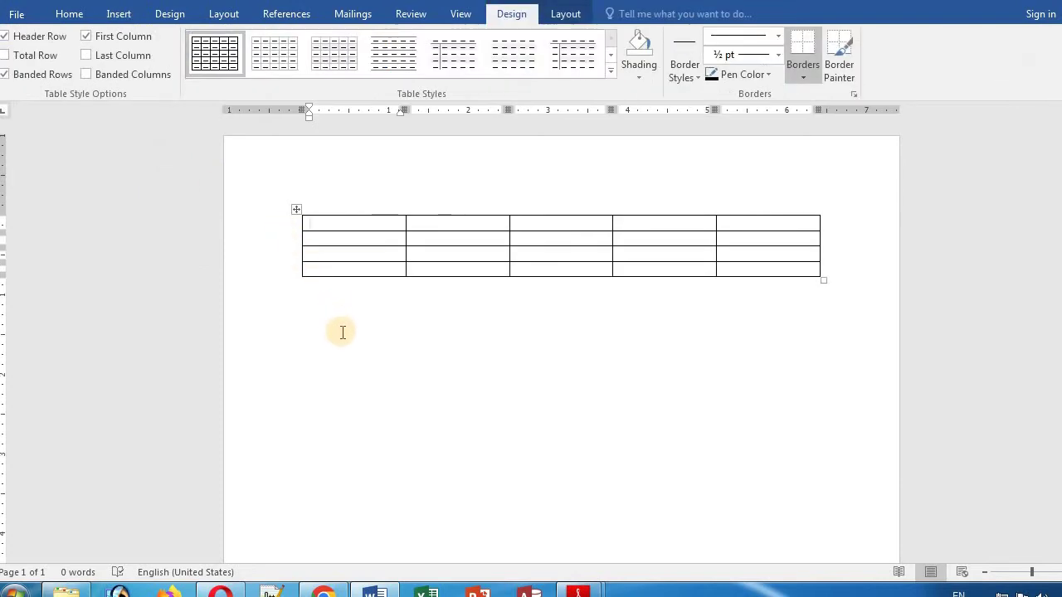
click(346, 332)
click(330, 239)
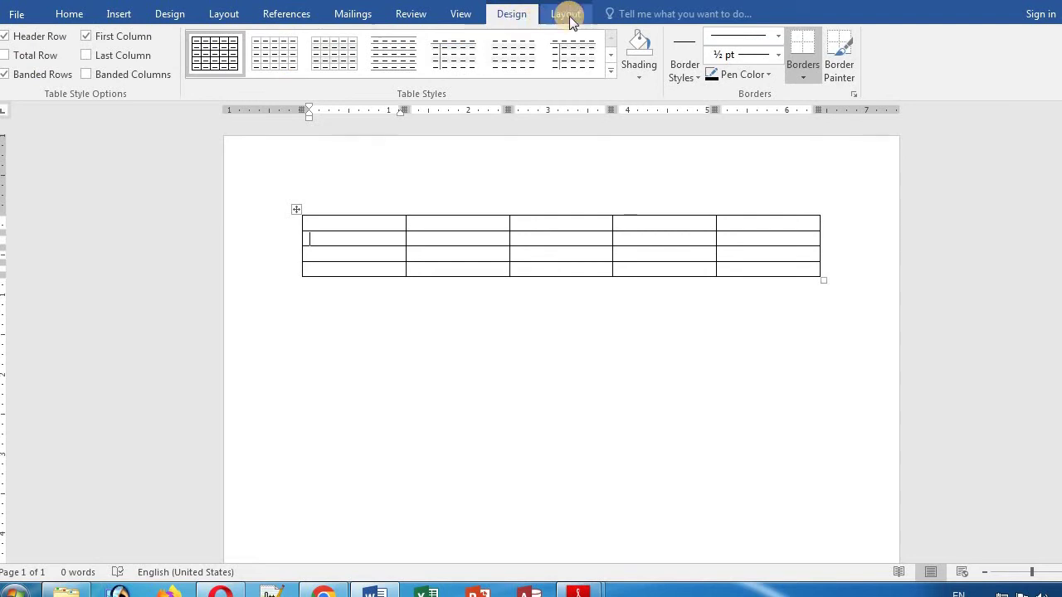
click(567, 15)
click(522, 15)
click(565, 14)
click(513, 15)
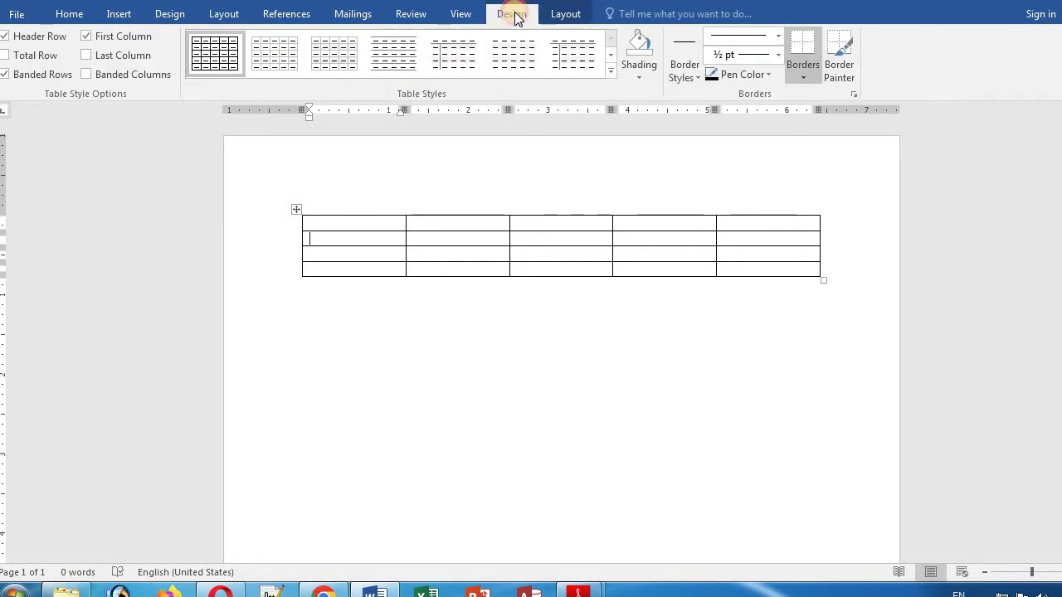
click(563, 17)
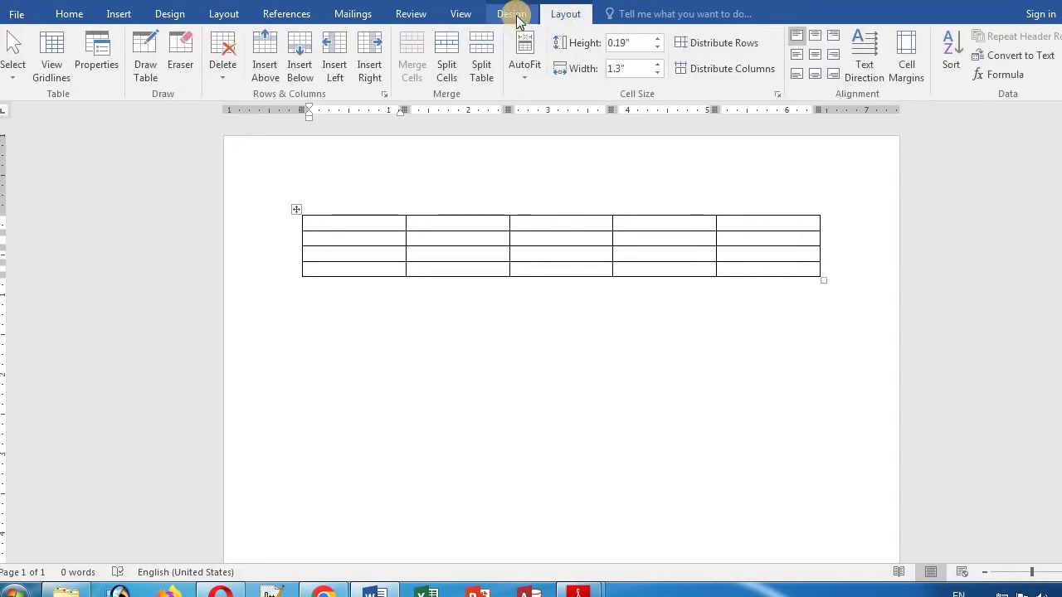
click(507, 15)
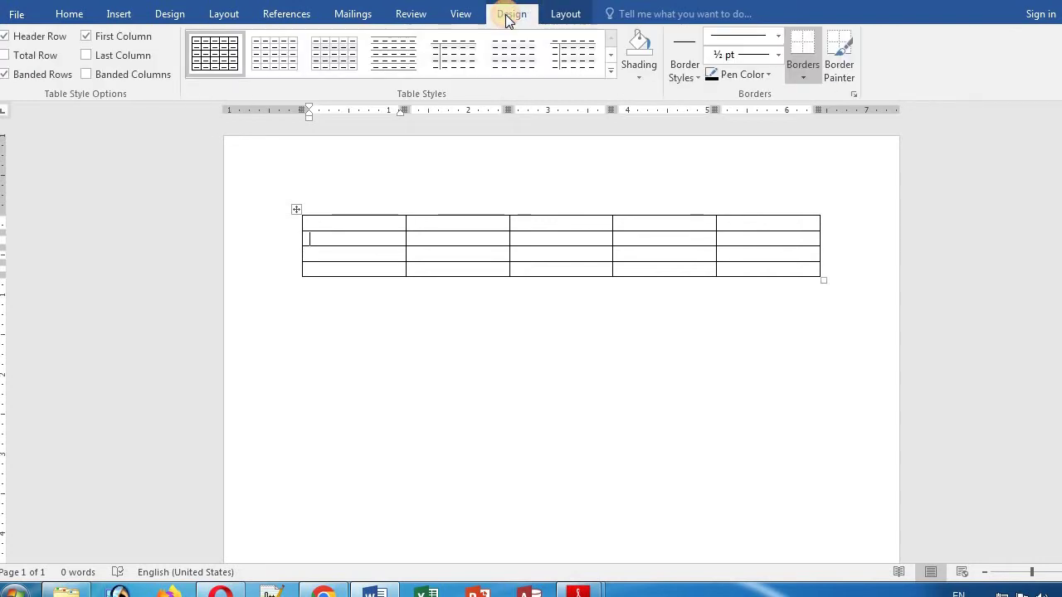
click(564, 14)
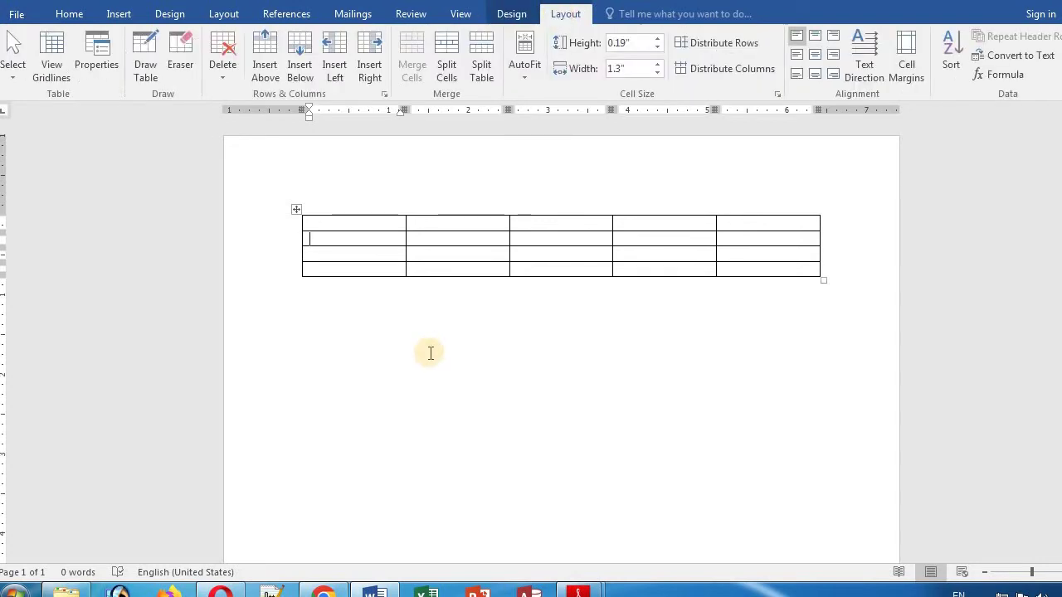
click(378, 355)
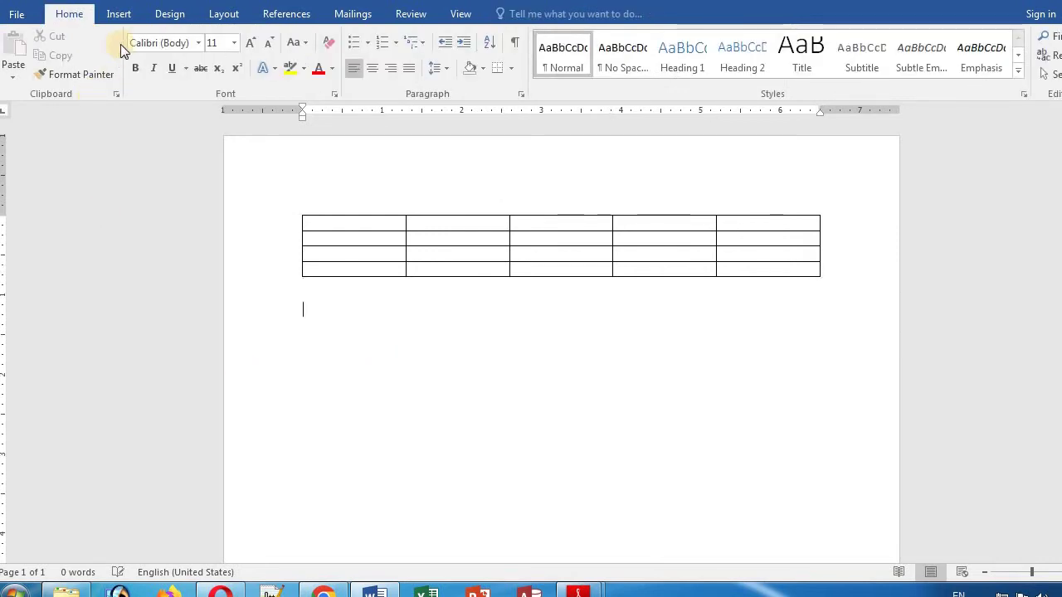
Step: Open the Insert Table dialog from the Table menu
click(121, 16)
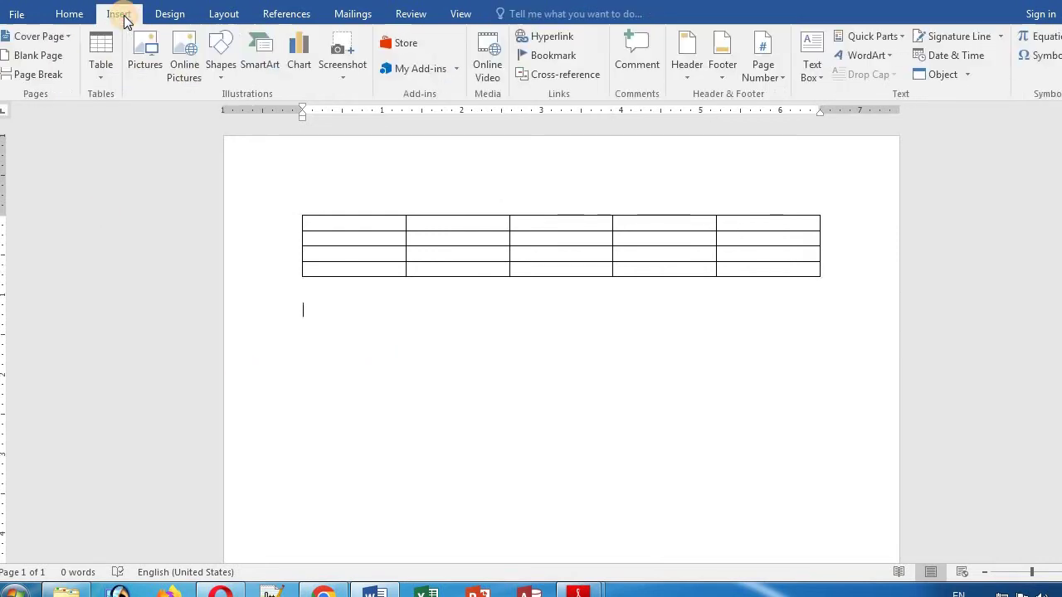
click(109, 75)
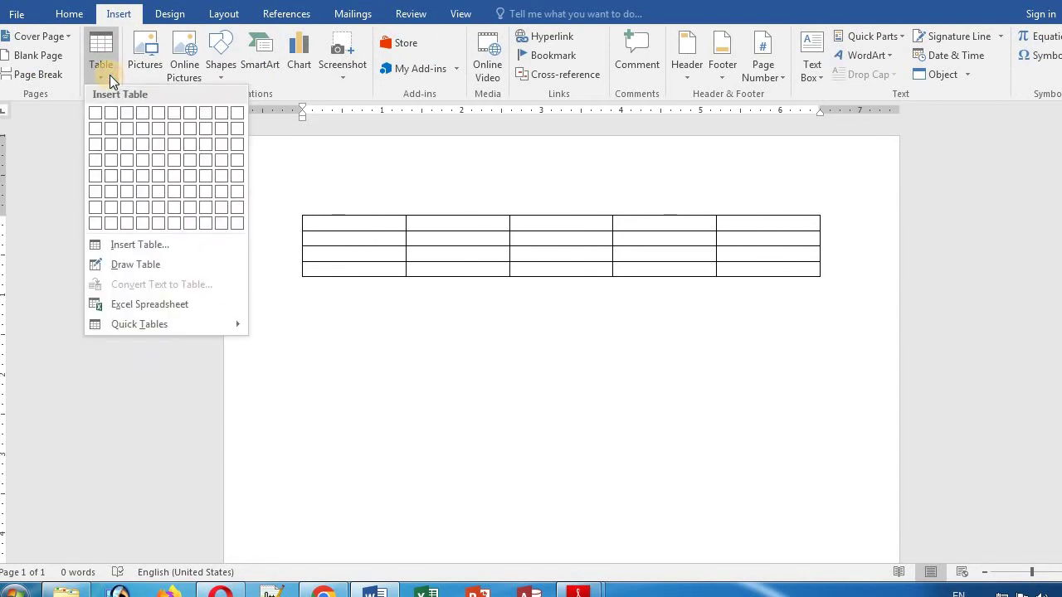
click(148, 247)
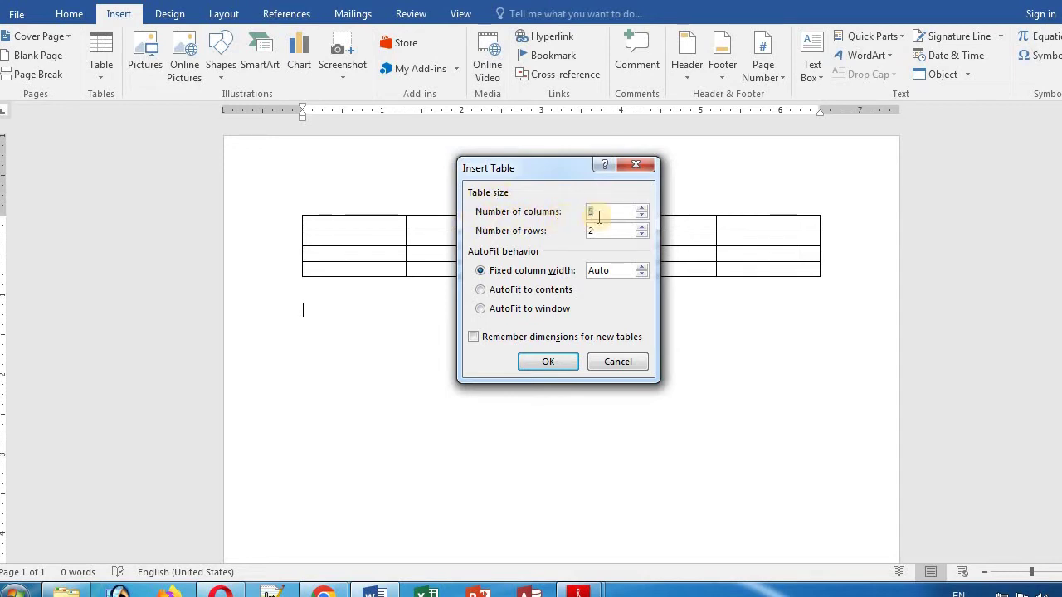
Step: Try other counts and AutoFit options, ending on fixed column width Auto
click(642, 214)
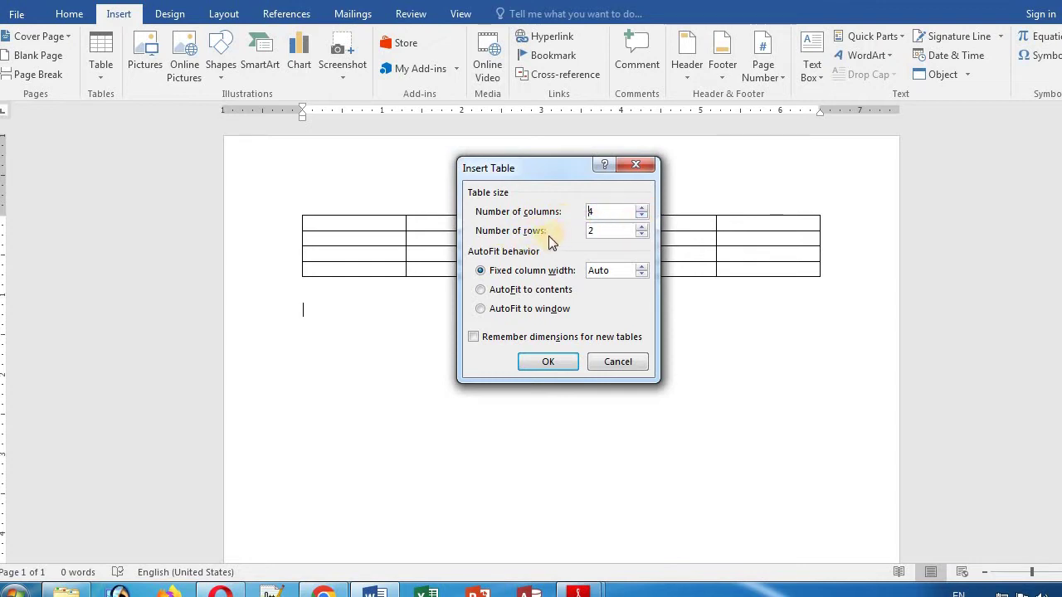
click(643, 227)
click(641, 267)
click(642, 274)
click(642, 274)
click(642, 273)
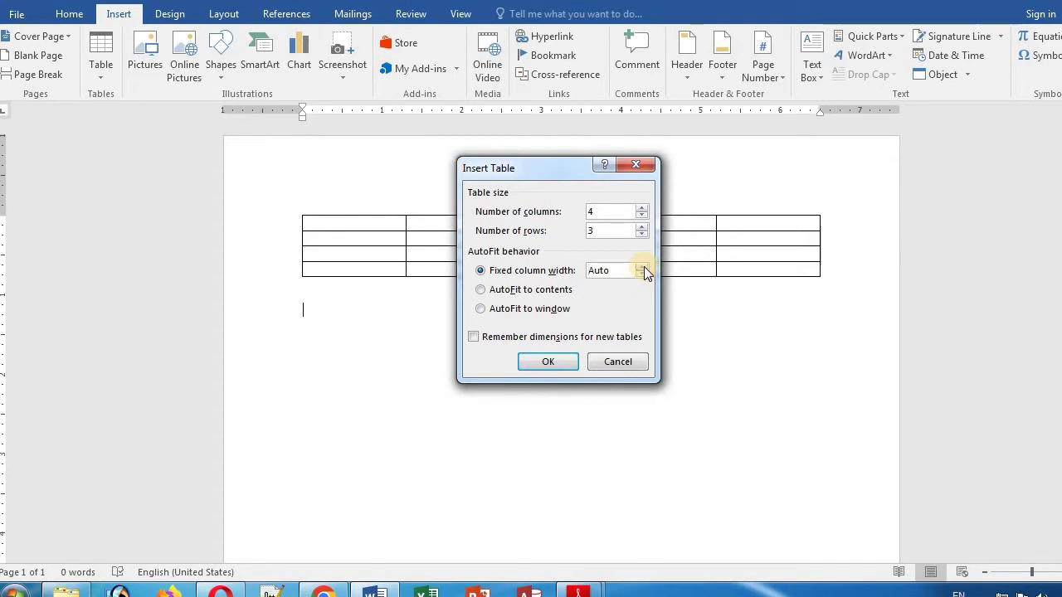
click(481, 292)
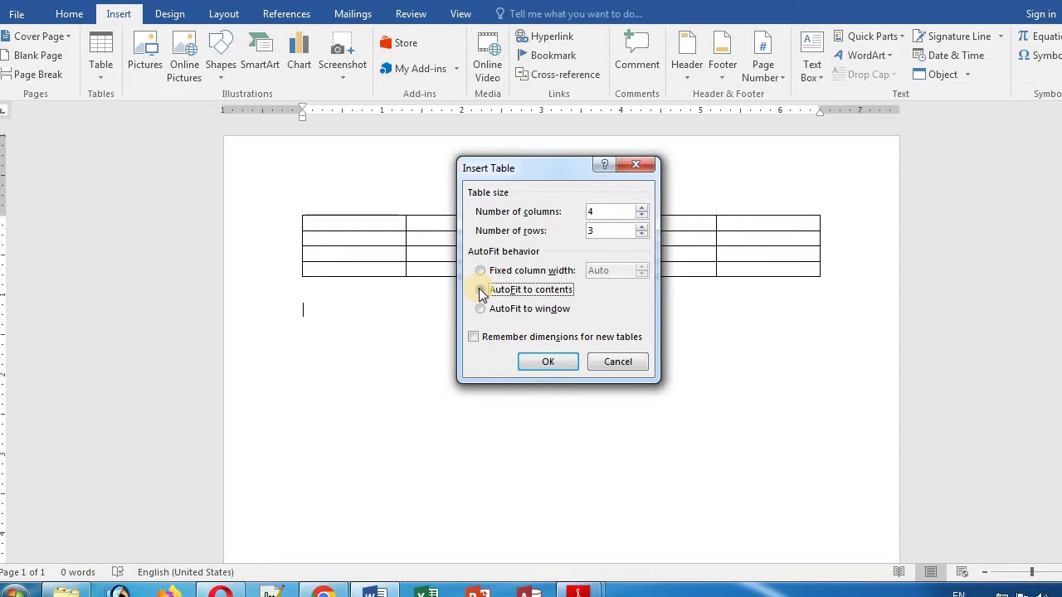
click(481, 310)
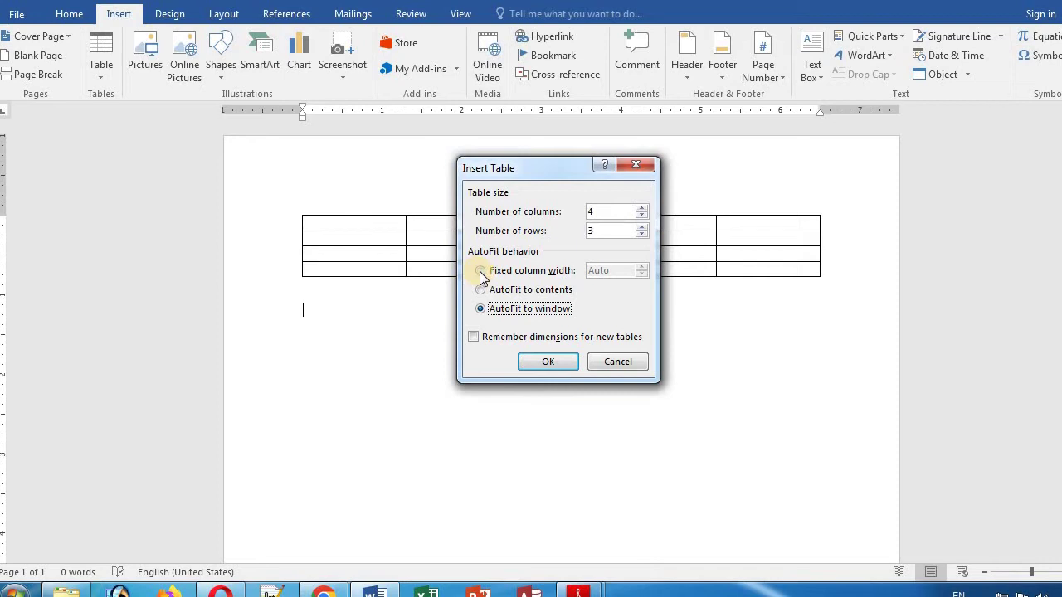
click(481, 274)
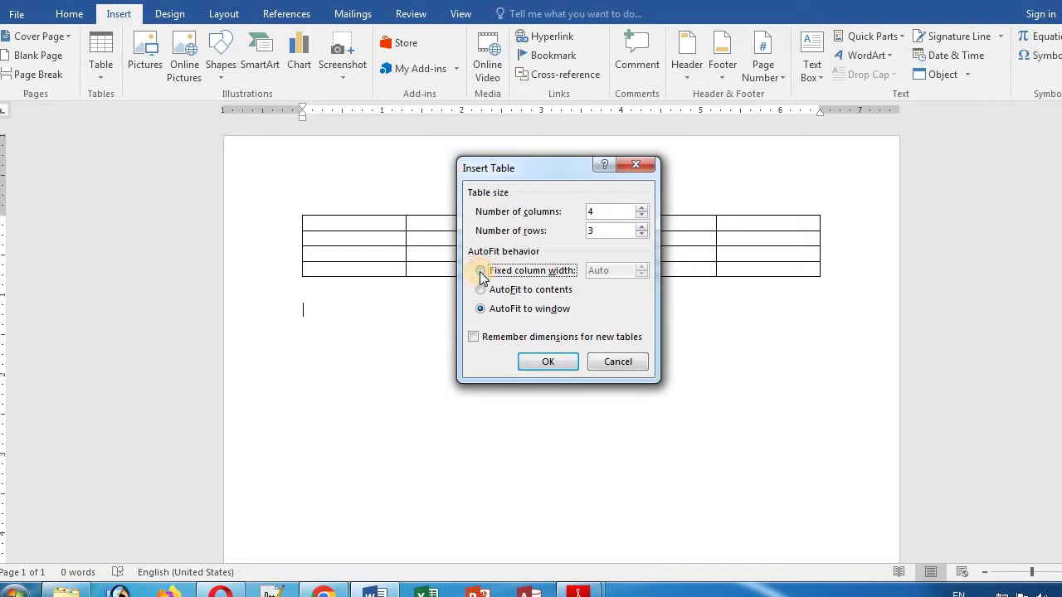
Step: Set 7 columns and 6 rows and create the table
click(640, 209)
click(640, 209)
click(641, 209)
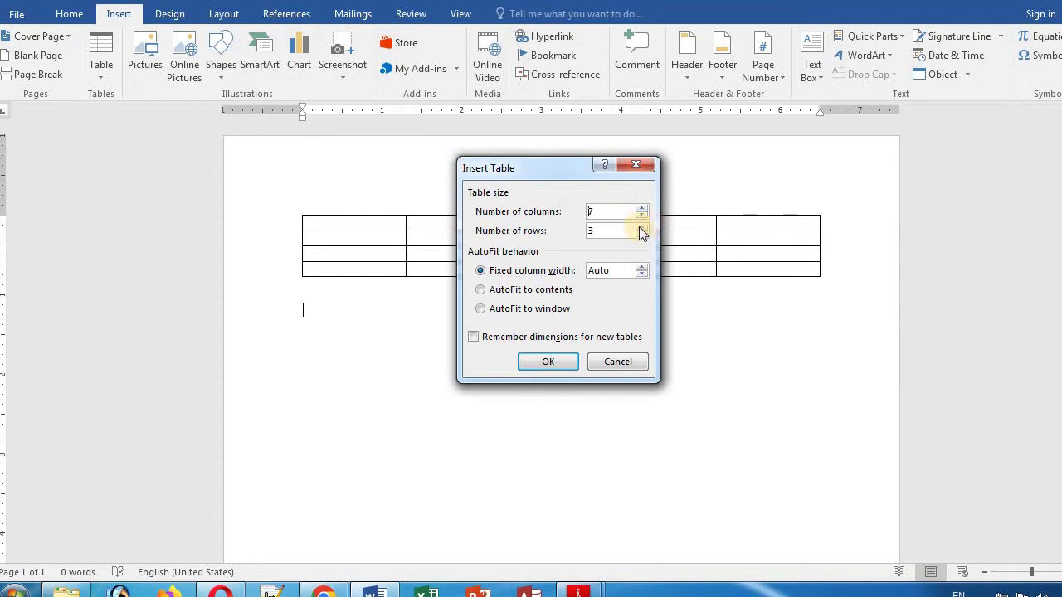
click(640, 228)
click(641, 228)
click(640, 227)
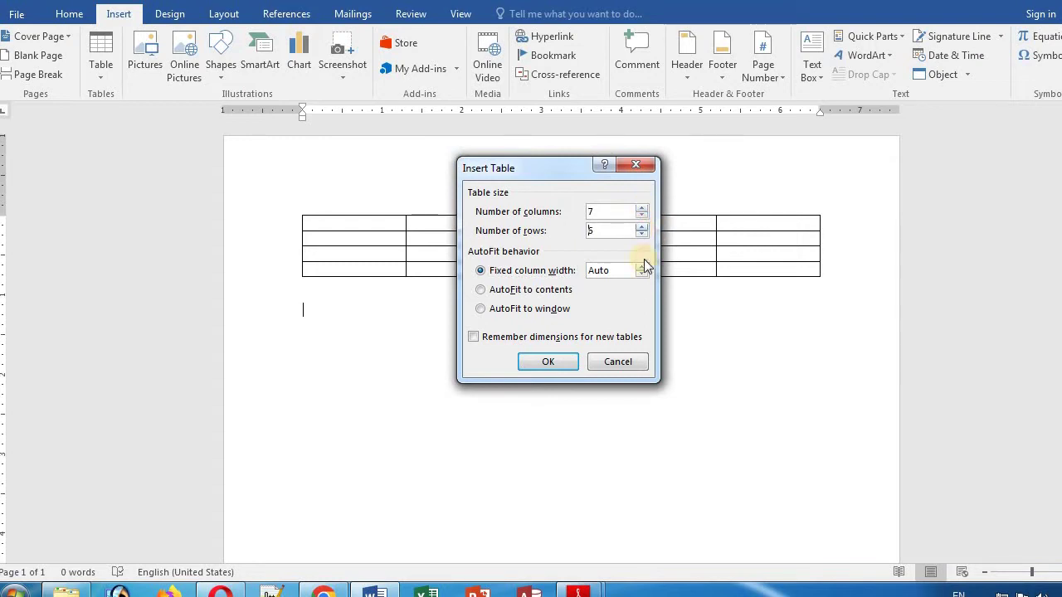
double_click(603, 213)
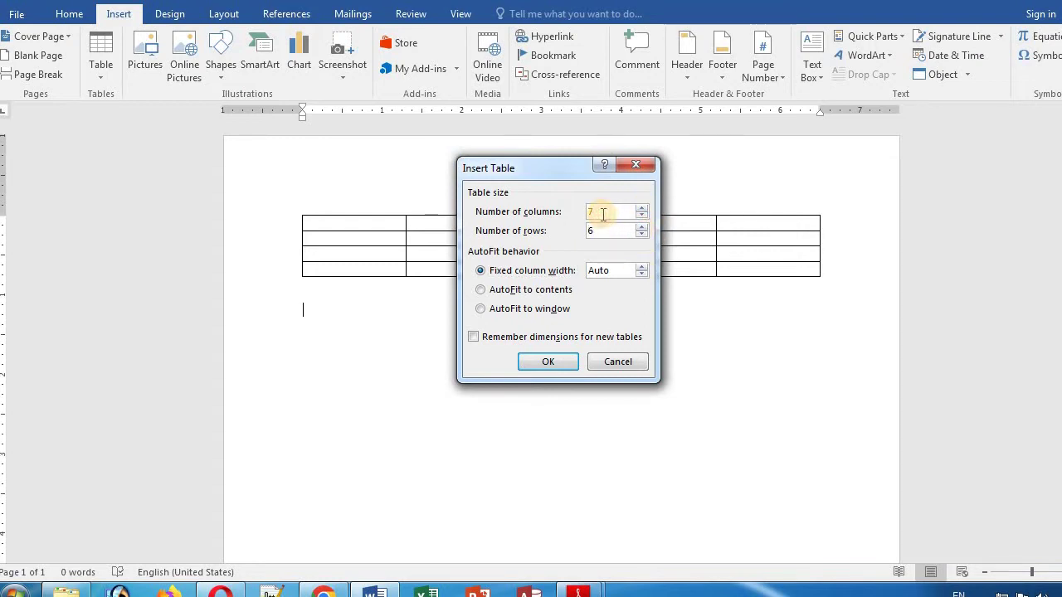
click(605, 231)
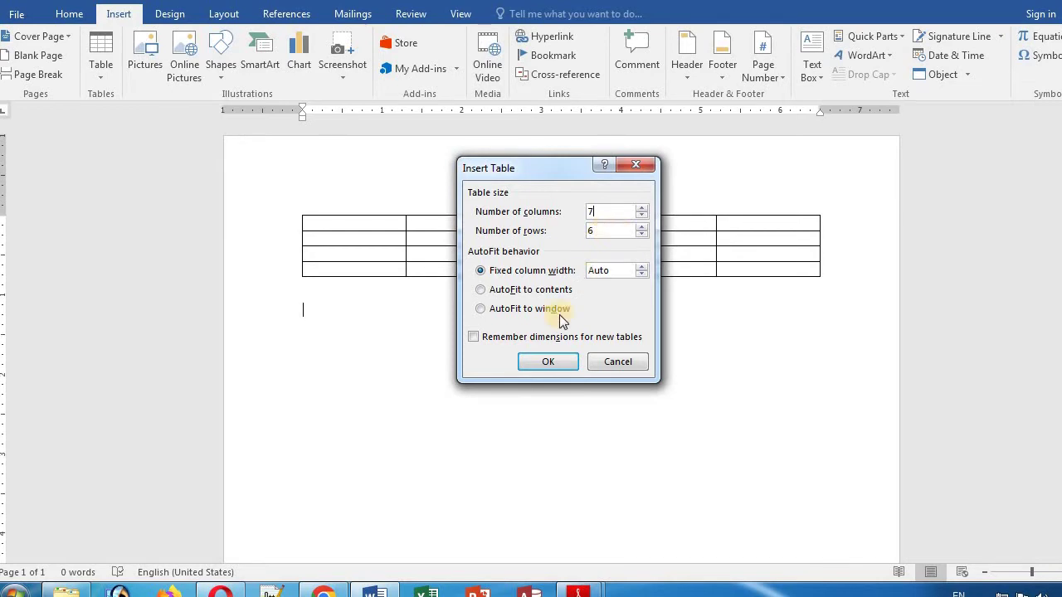
click(549, 365)
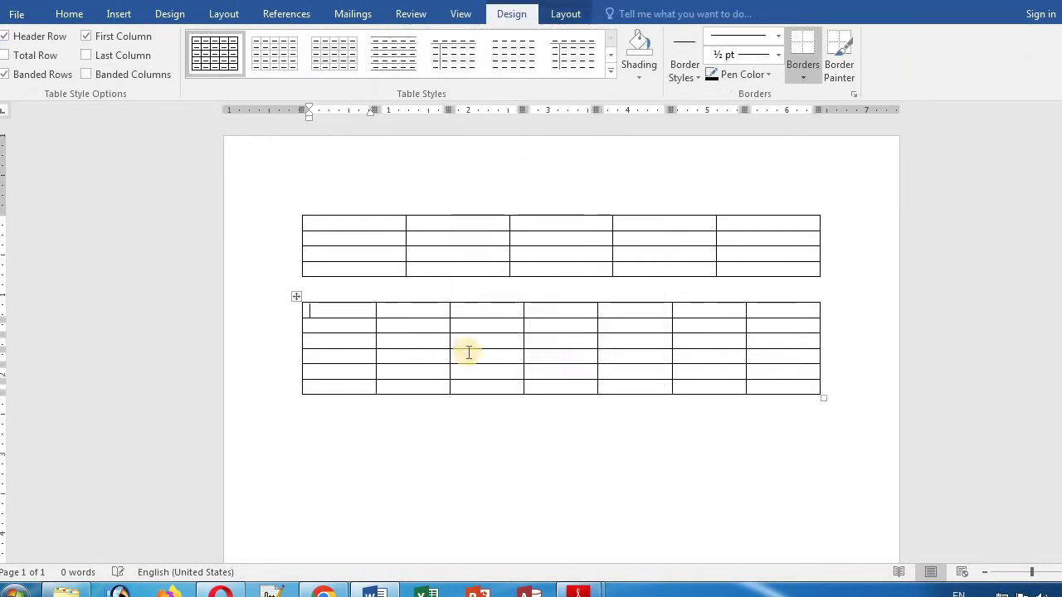
click(353, 325)
click(349, 341)
click(348, 356)
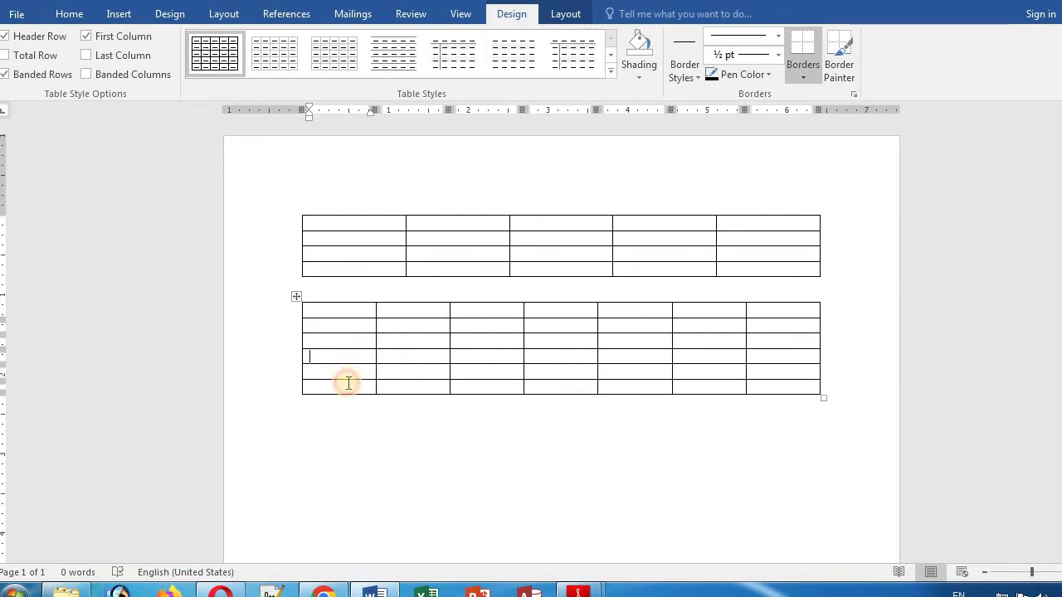
click(348, 382)
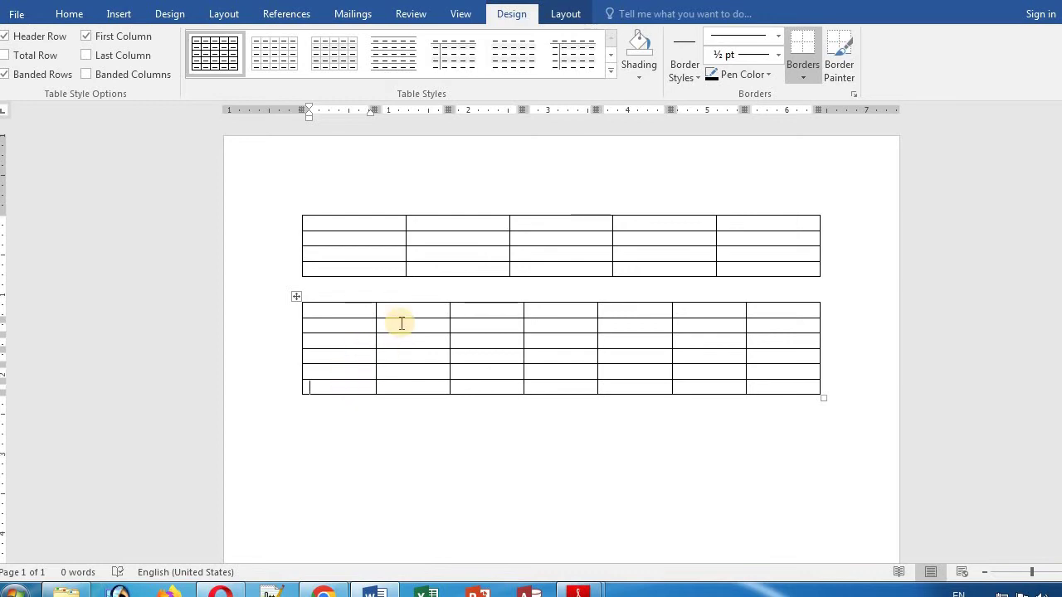
click(347, 315)
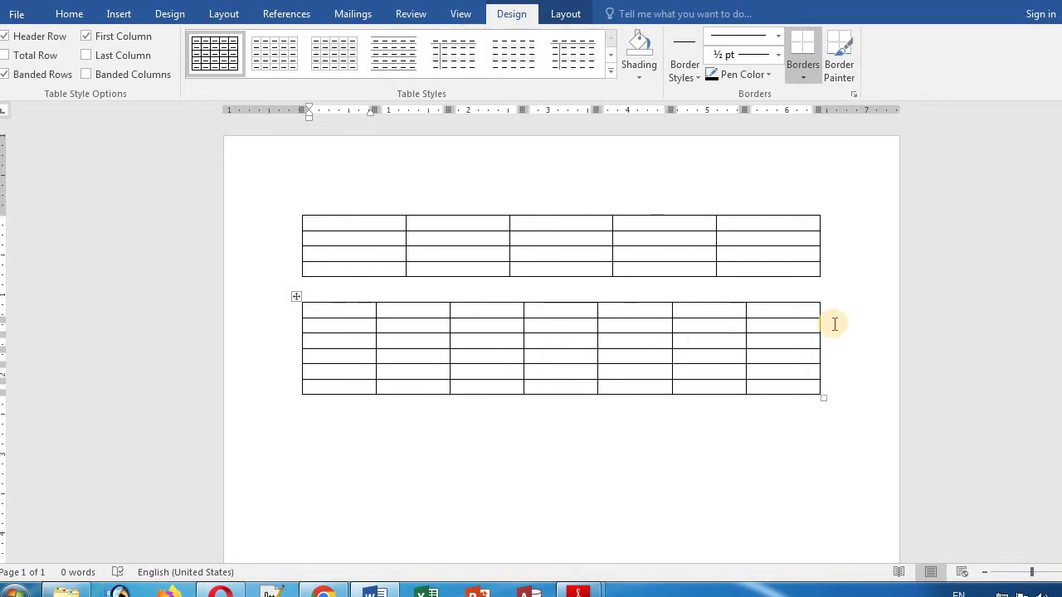
scroll(834, 324, down, 2)
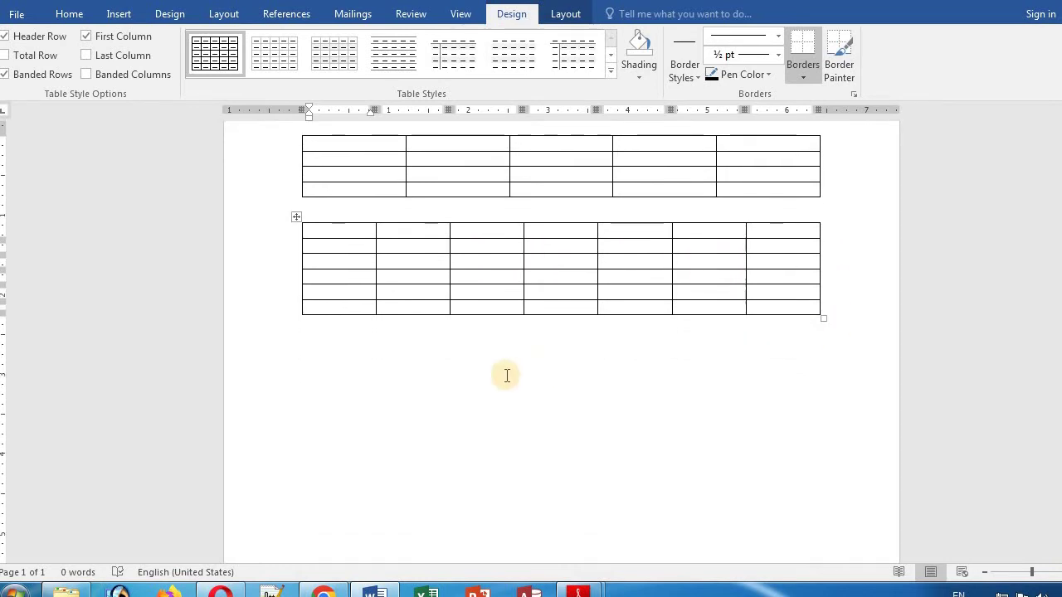
click(330, 351)
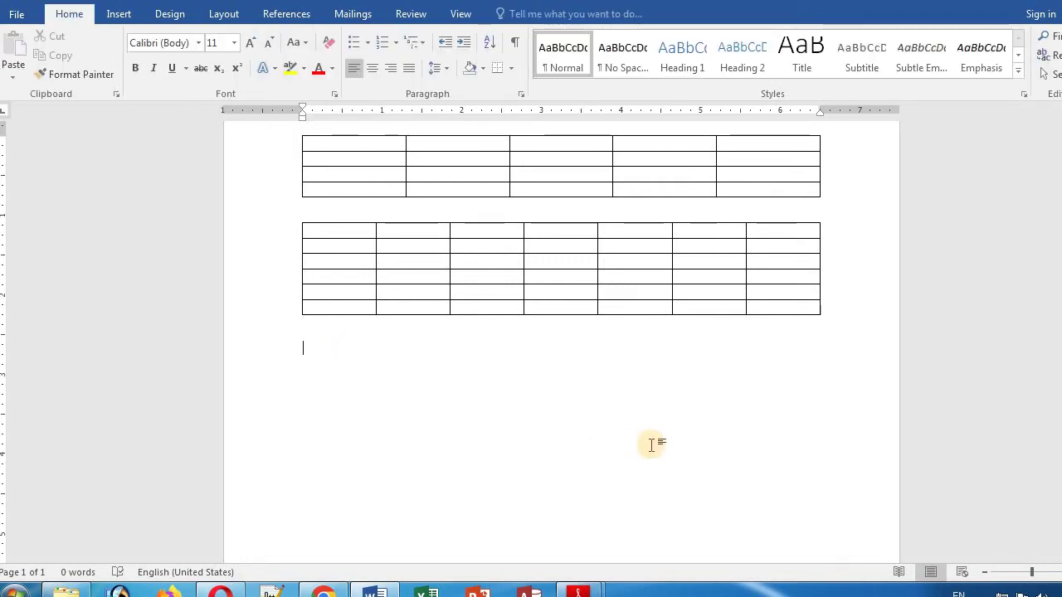
Step: Turn on Draw Table mode from the Table menu
click(118, 14)
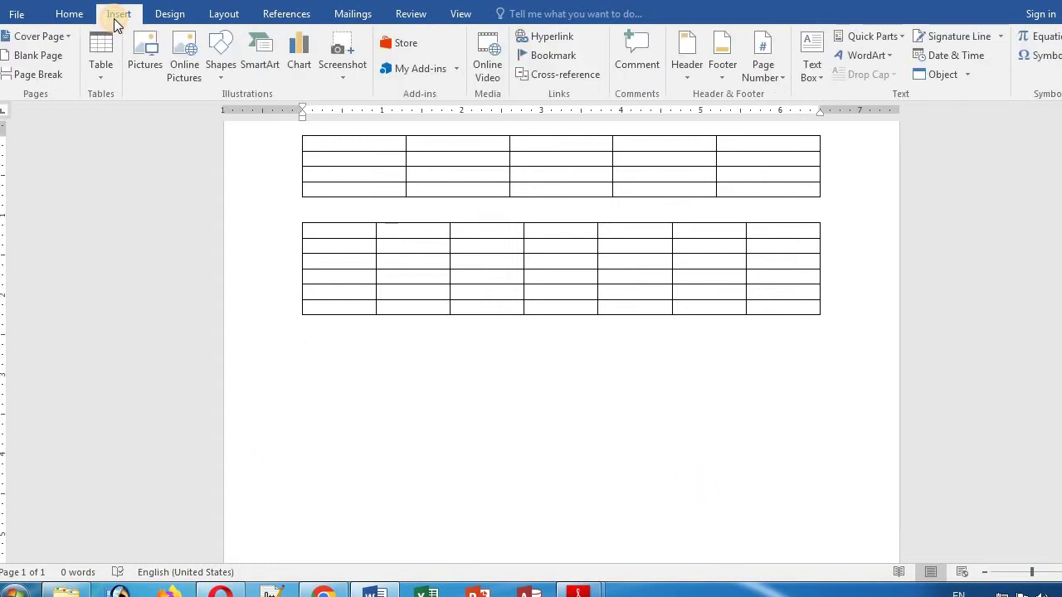
click(109, 77)
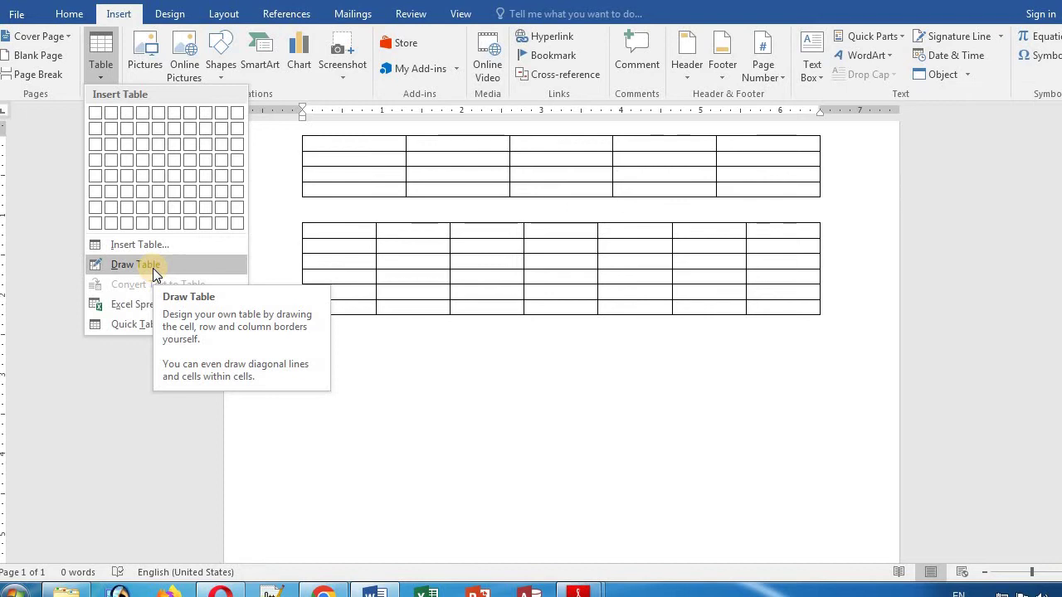
click(137, 265)
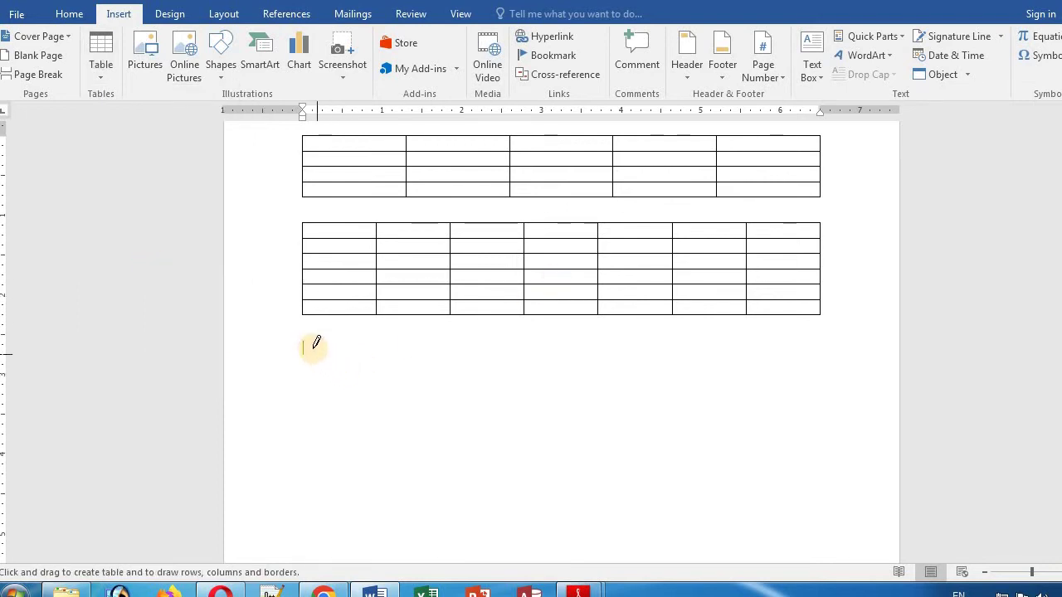
Step: Sketch a rough table outline with extra rows and column lines below the grids
mouse_move(315, 352)
mouse_down()
mouse_move(404, 380)
mouse_move(839, 371)
mouse_up()
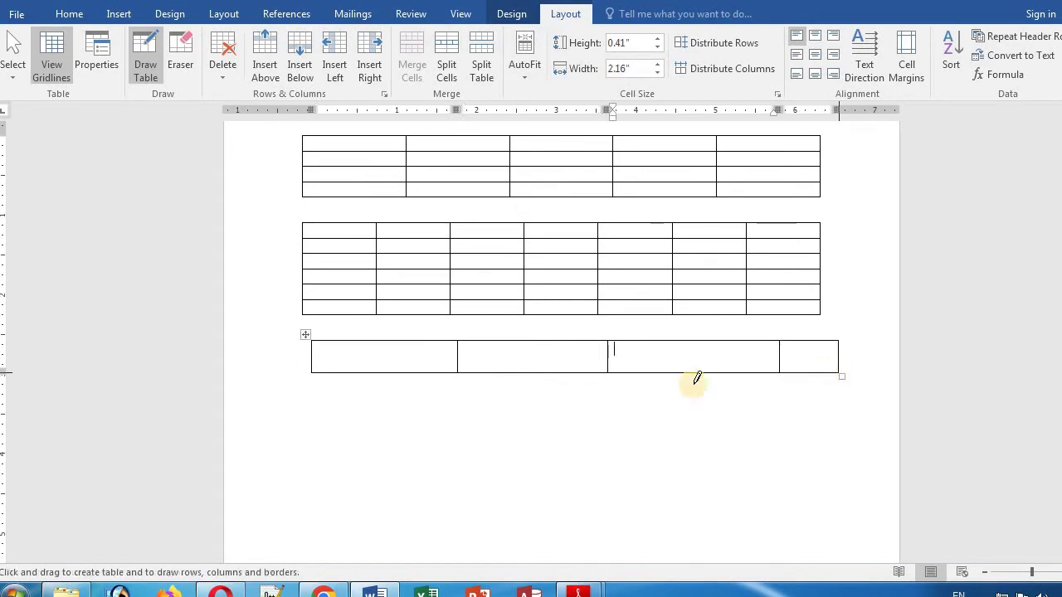
mouse_move(313, 372)
mouse_down()
mouse_move(366, 435)
mouse_move(498, 400)
mouse_up()
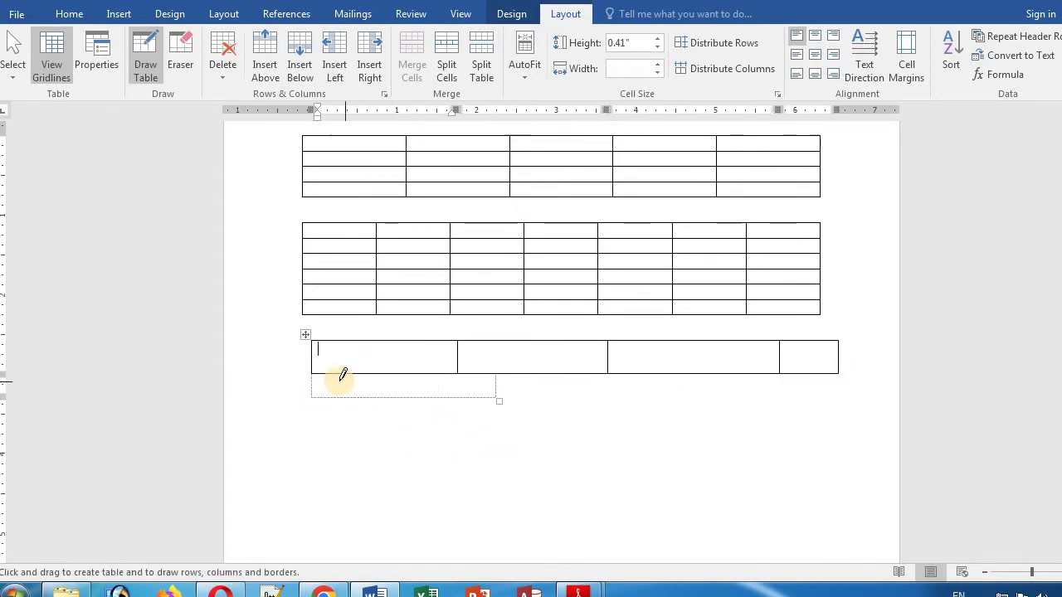
drag(314, 368, 531, 469)
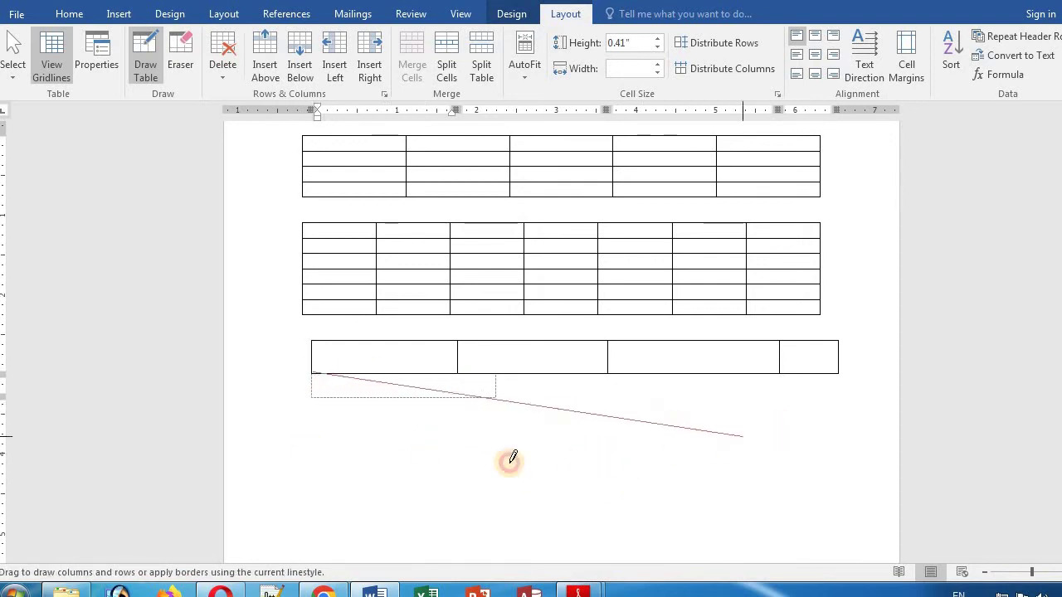
drag(531, 468, 304, 392)
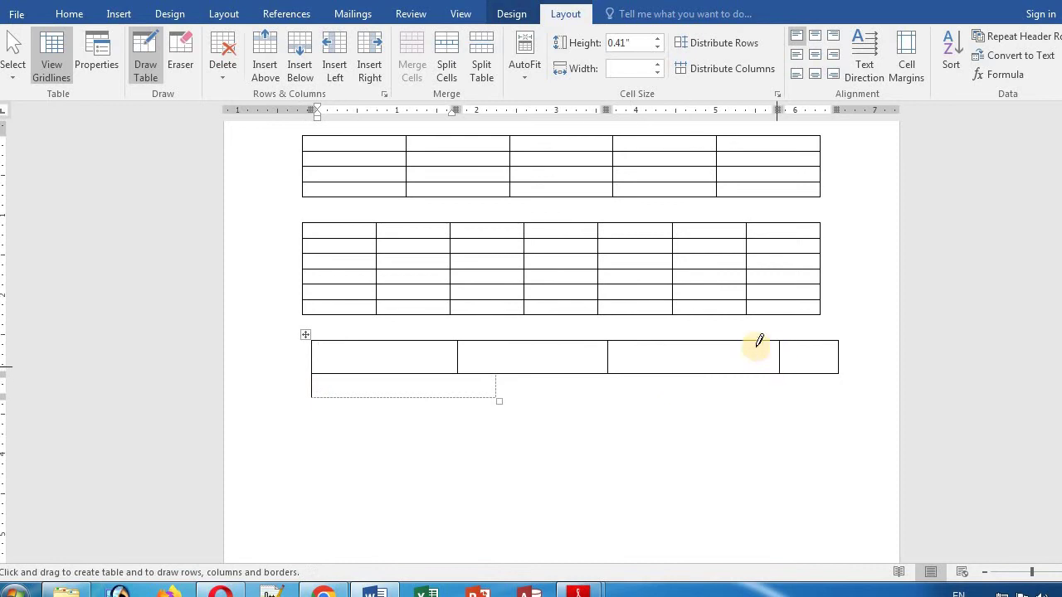
drag(723, 340, 710, 339)
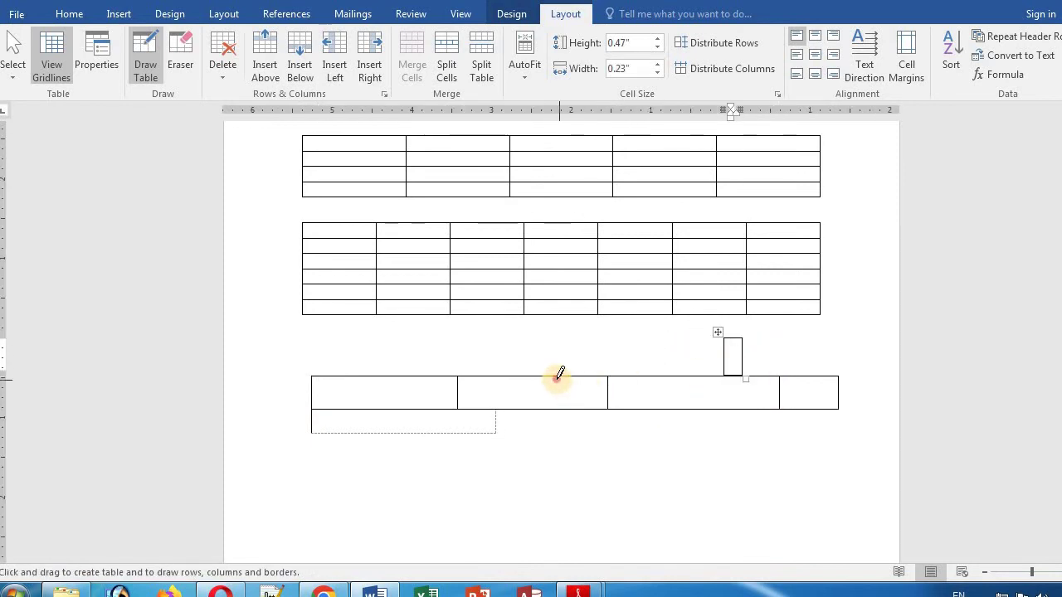
drag(556, 377, 555, 411)
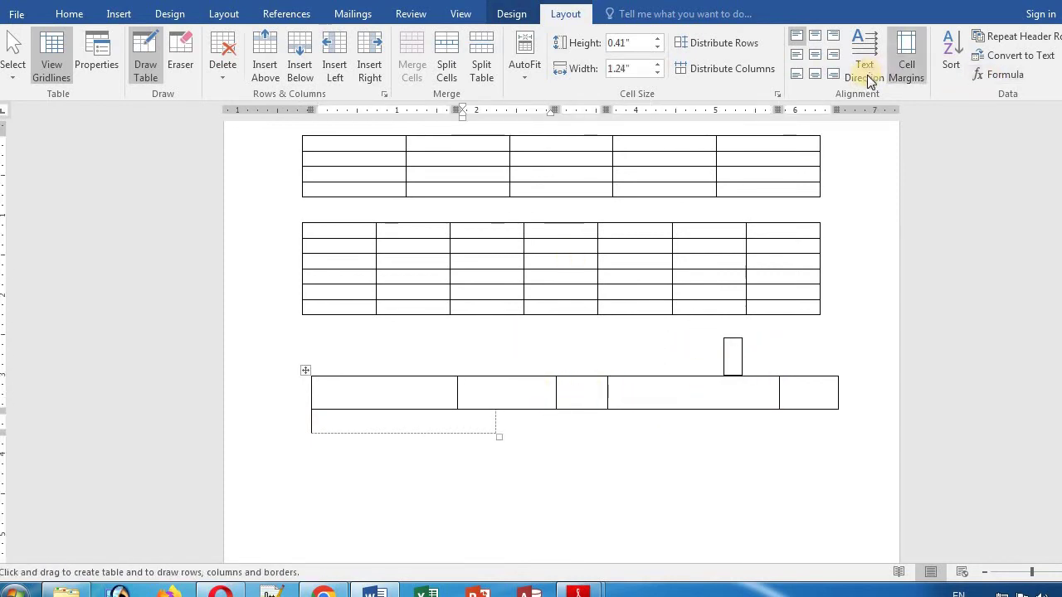
Step: Erase the messy hand-drawn table and the leftover small box with the Eraser
click(511, 14)
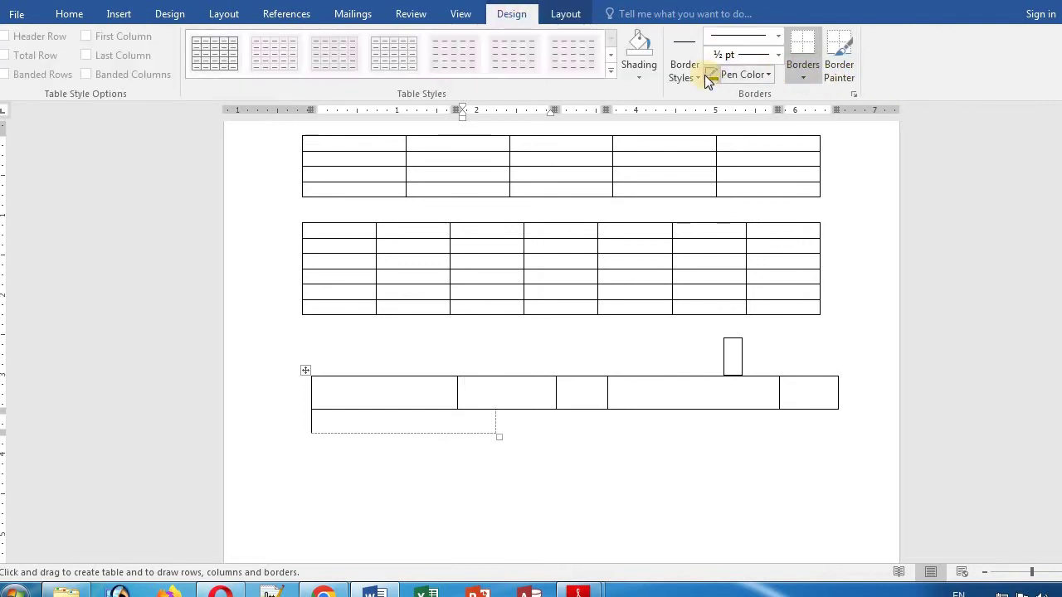
click(572, 17)
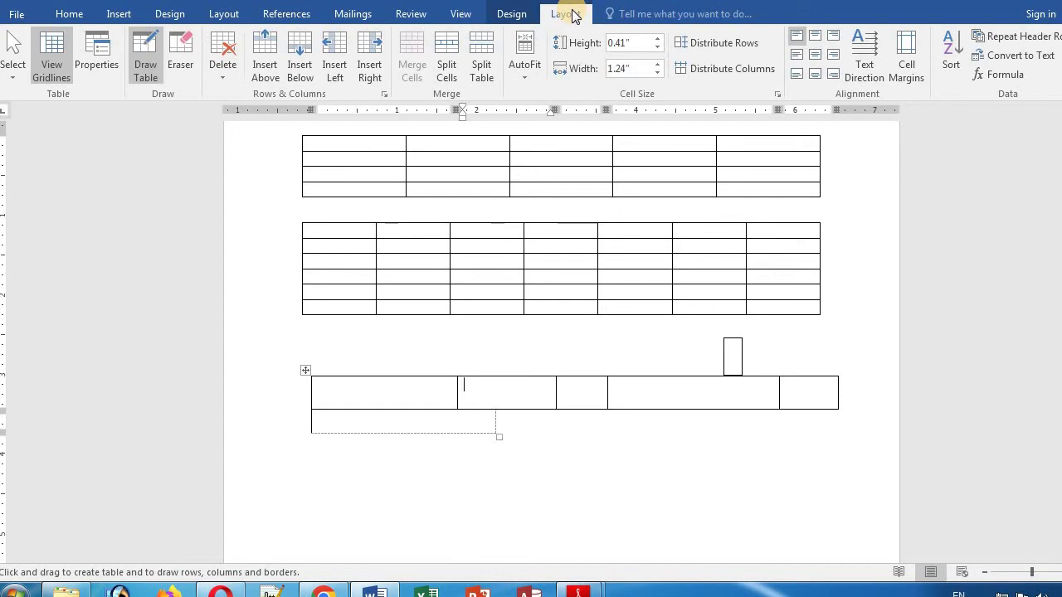
click(219, 60)
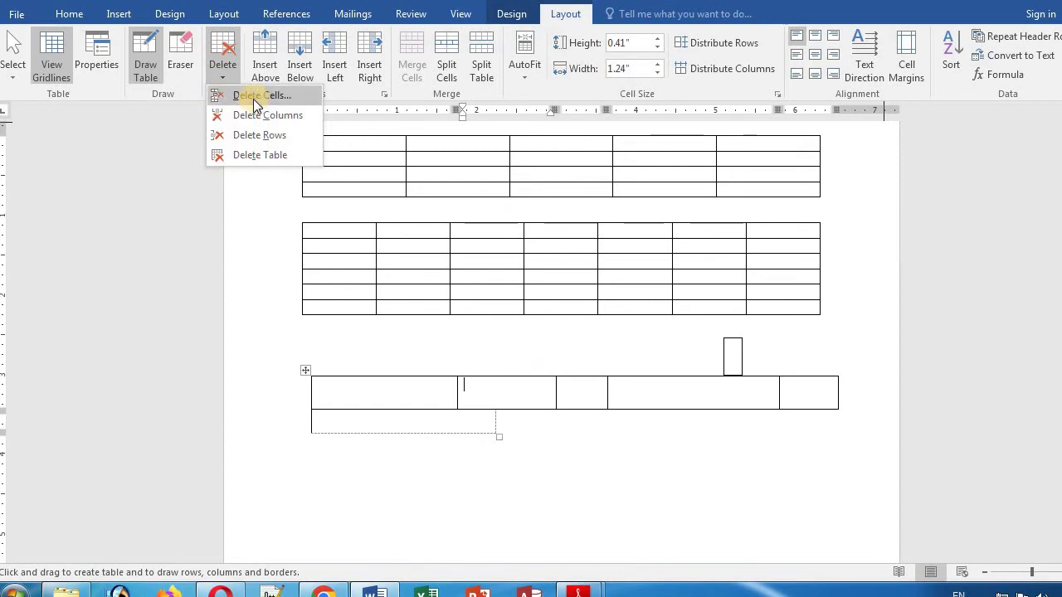
click(508, 17)
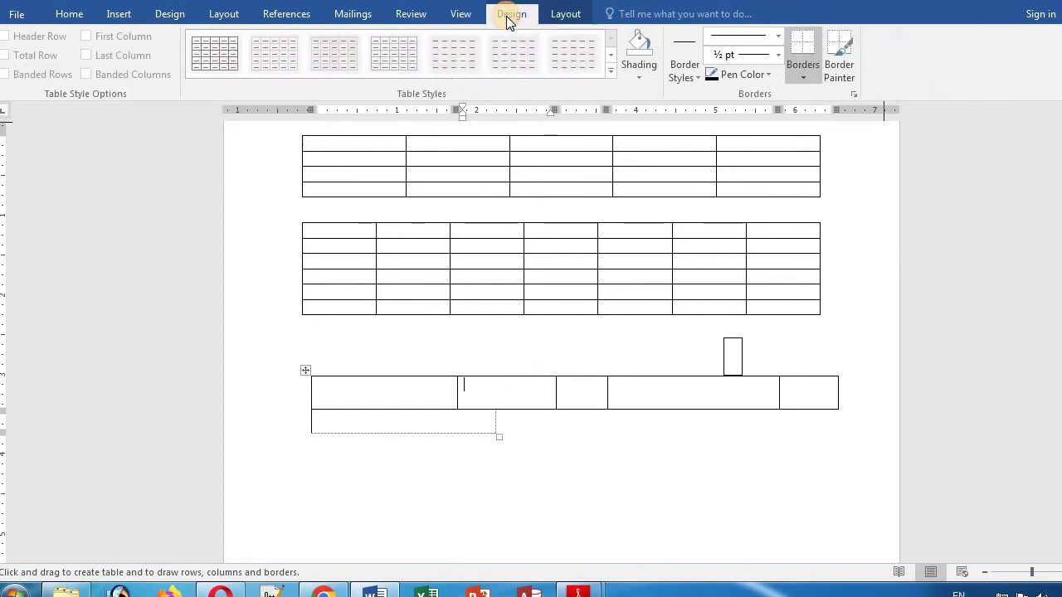
click(553, 16)
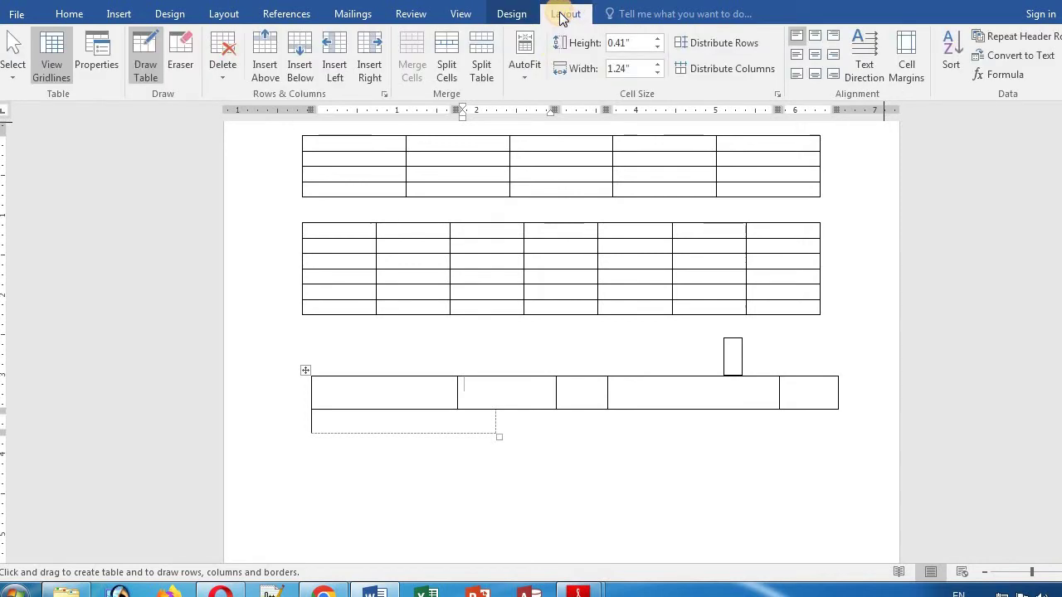
click(179, 67)
mouse_move(296, 357)
mouse_down()
mouse_move(572, 471)
mouse_move(799, 446)
mouse_up()
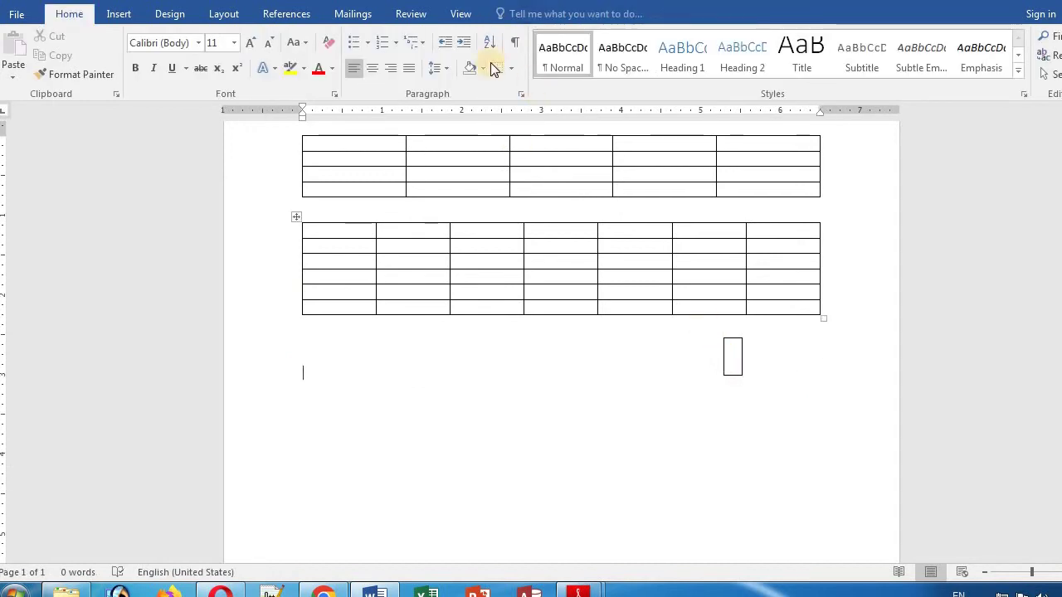
click(727, 362)
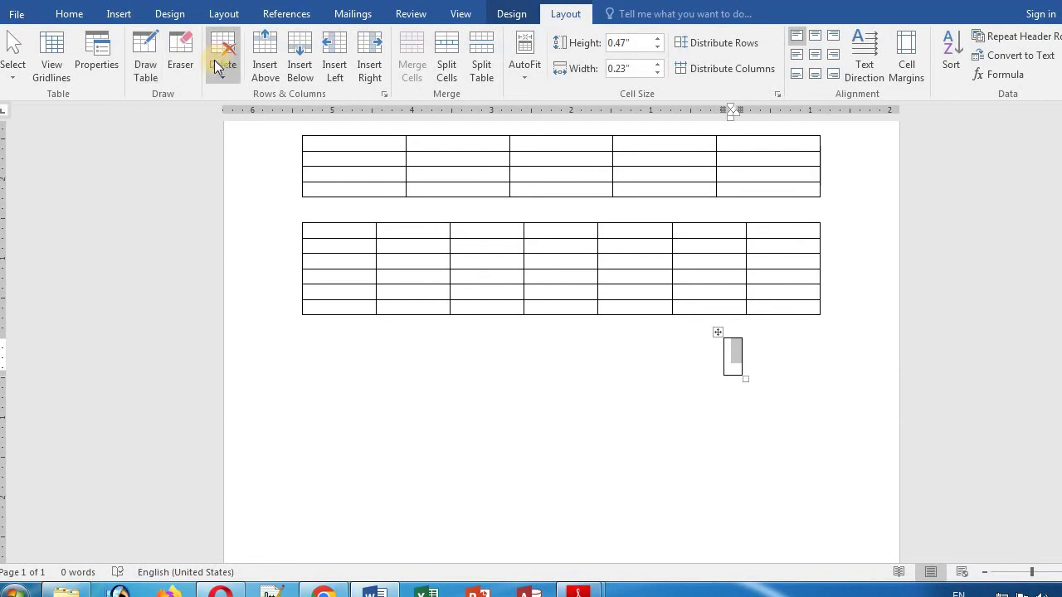
click(180, 58)
drag(709, 333, 764, 404)
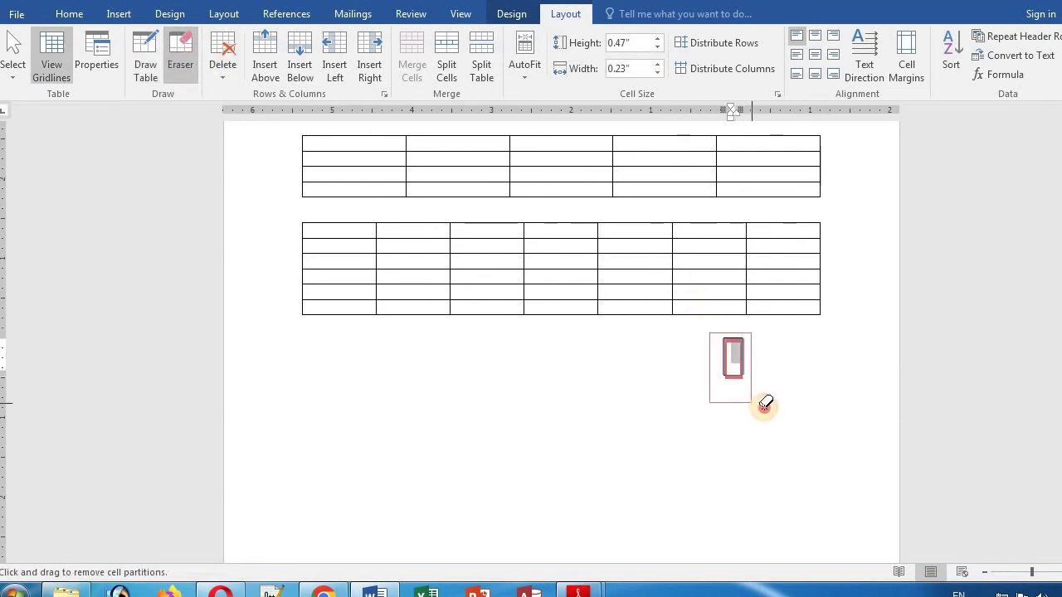
Step: Draw a new four-column table outline below the two grids
click(120, 18)
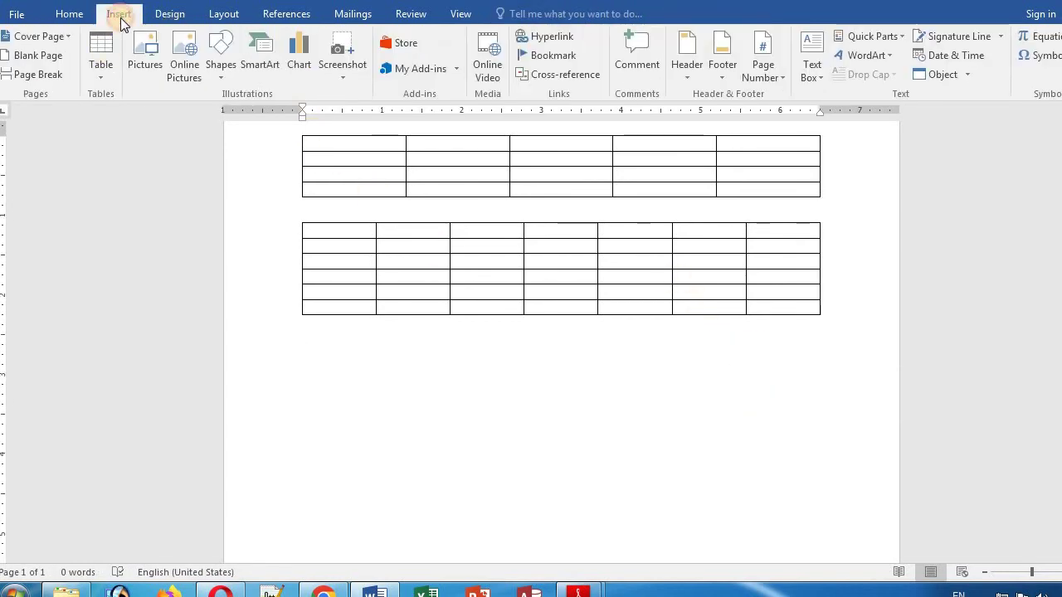
click(101, 72)
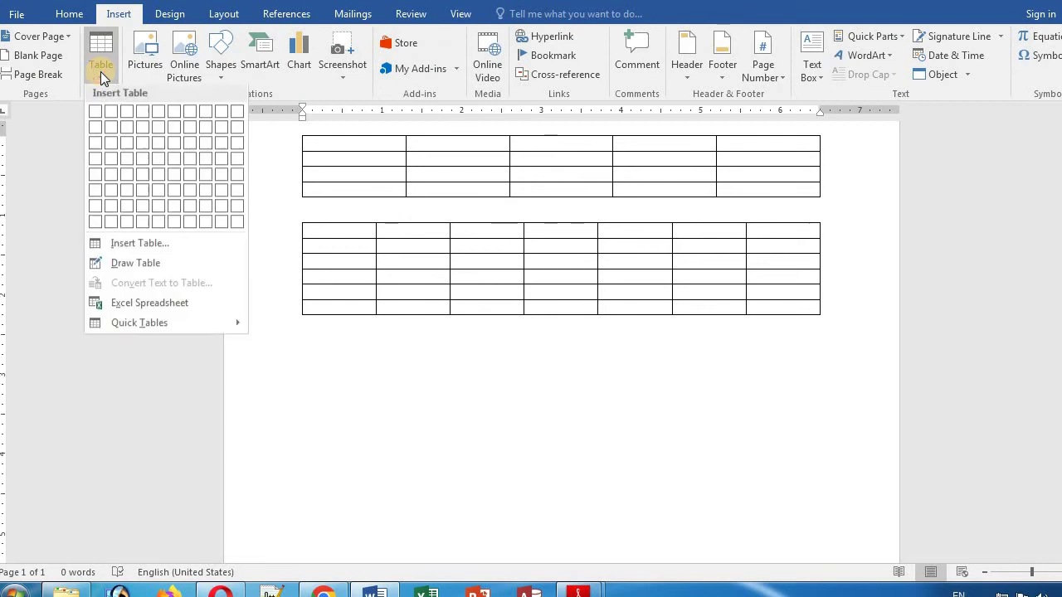
click(155, 267)
drag(315, 347, 594, 383)
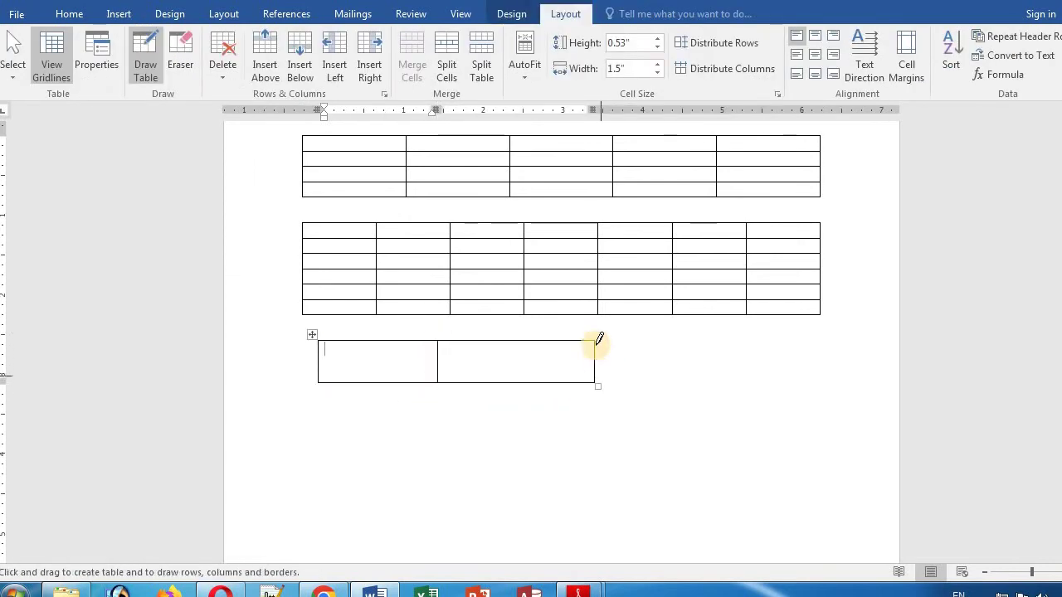
drag(595, 341, 710, 381)
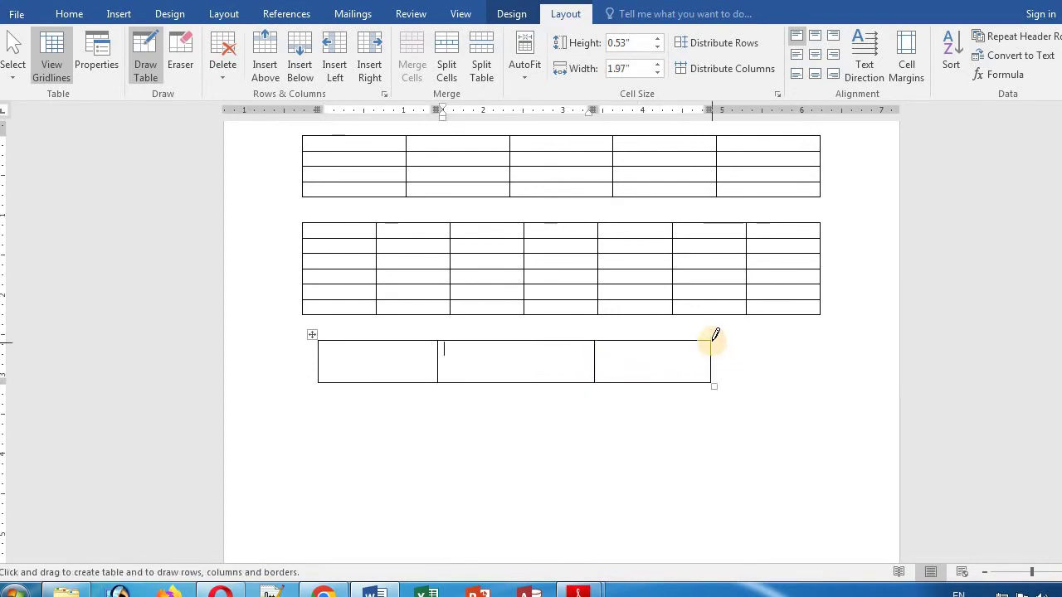
drag(712, 341, 831, 383)
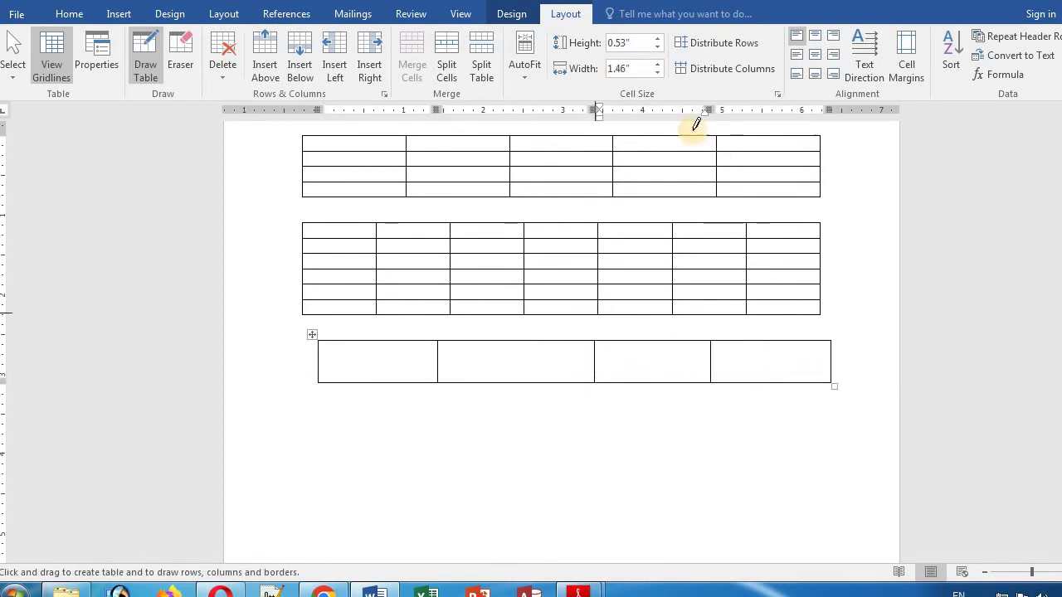
click(145, 58)
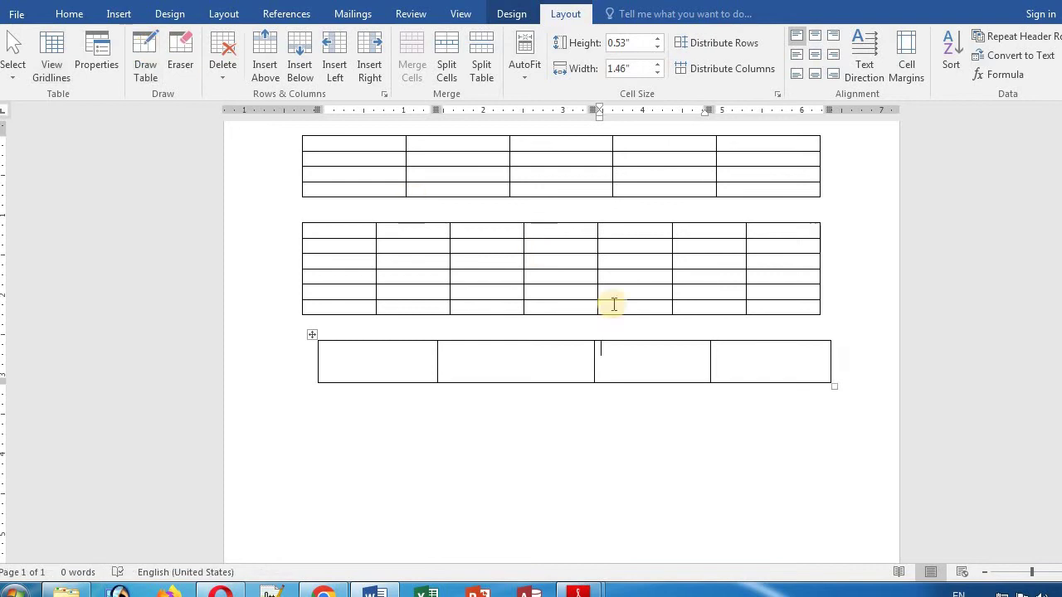
Step: Add rows with Tab to make the table three rows deep, then move below it
click(752, 362)
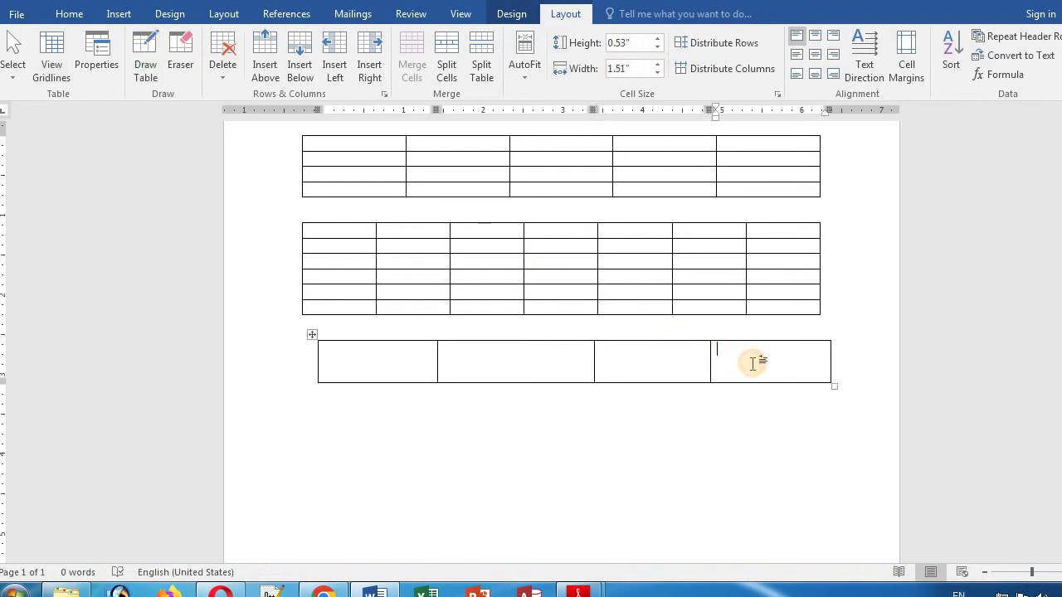
key(Tab)
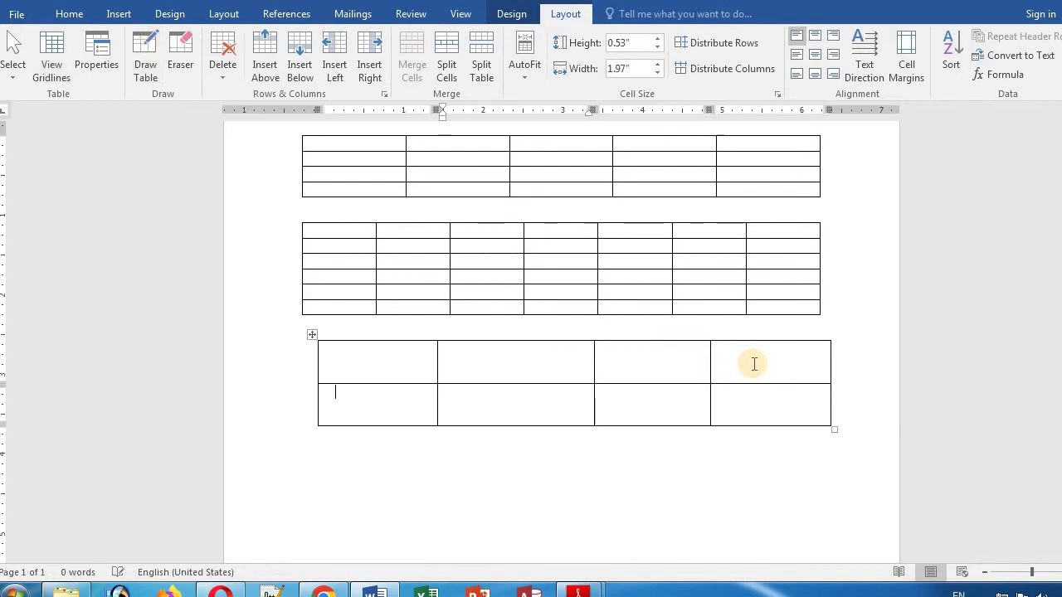
key(Tab)
key(Tab)
key(Tab)
key(Tab)
key(Tab)
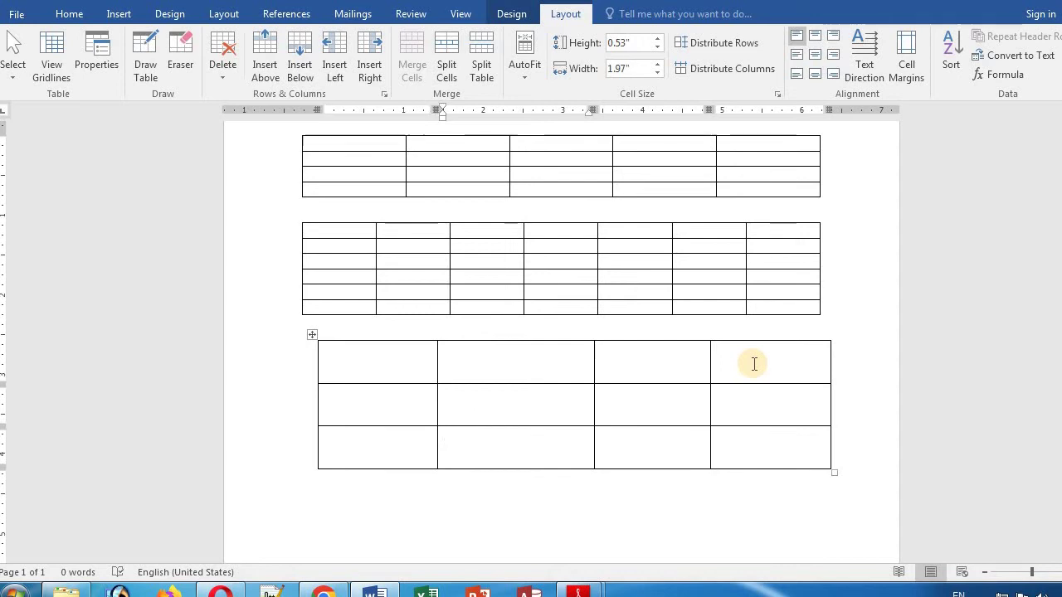
scroll(537, 435, down, 2)
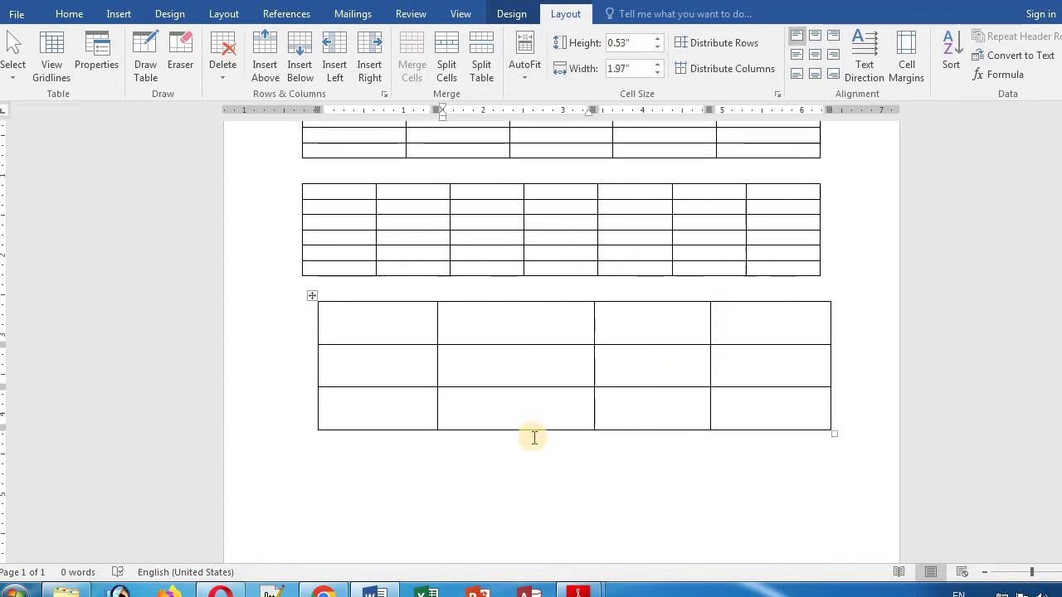
click(381, 436)
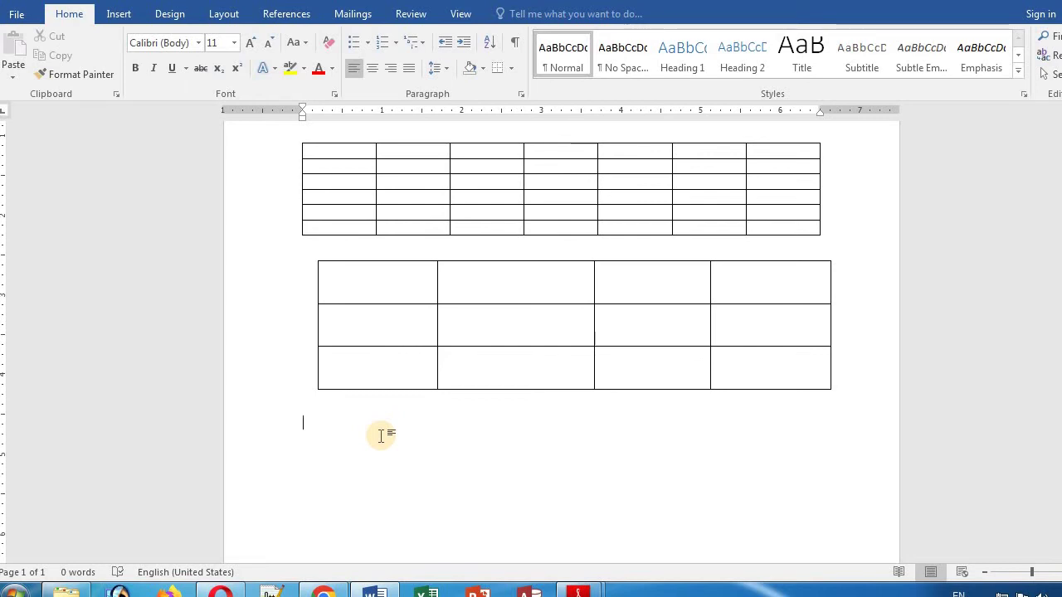
Step: Type the tab-separated line SUN MON TUE WED THU FRI SAT below the tables
click(117, 13)
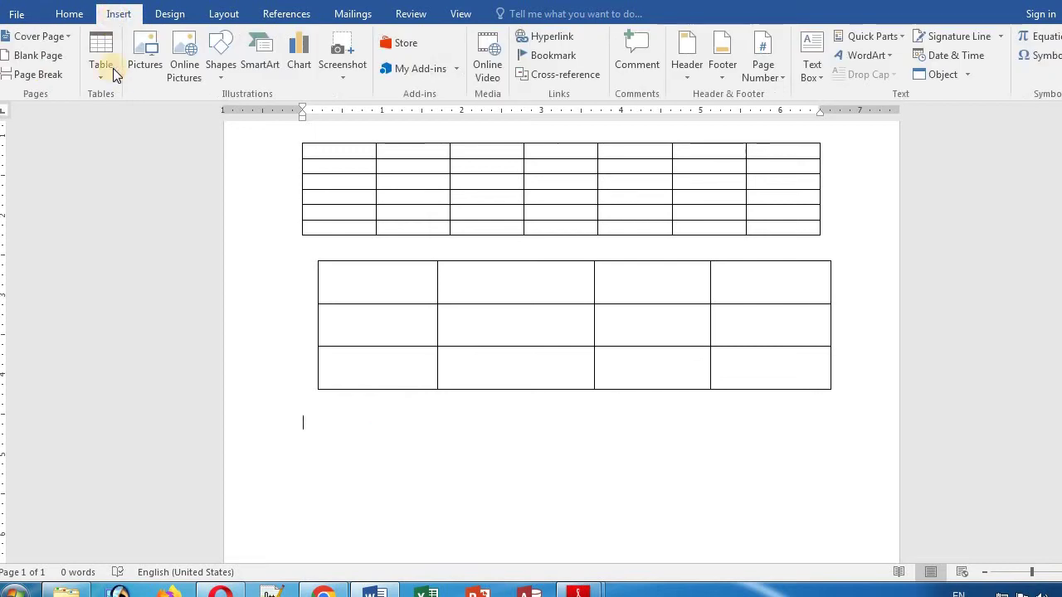
click(106, 80)
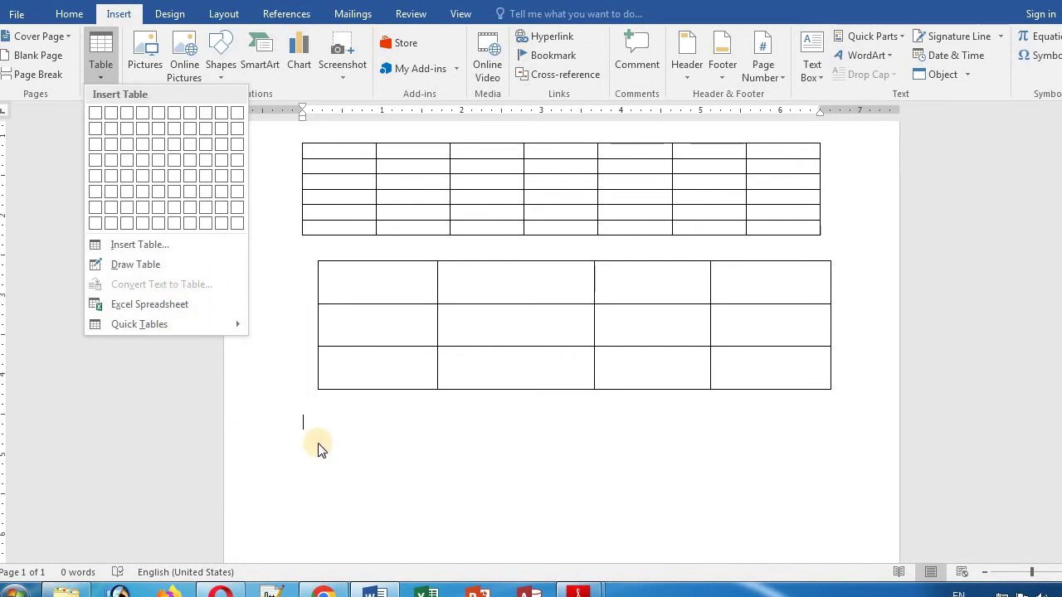
click(319, 443)
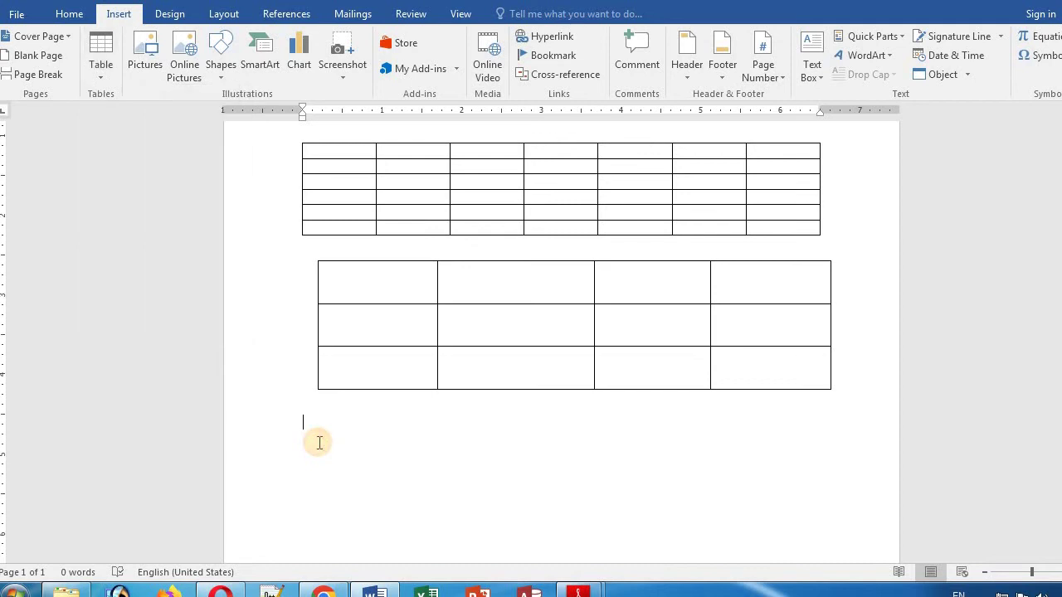
text(su)
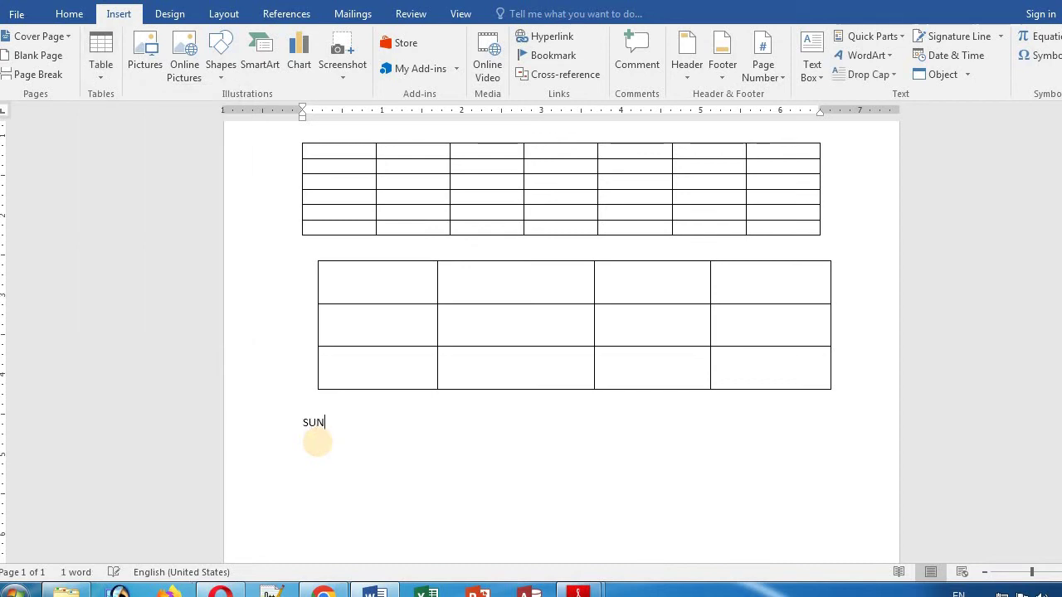
text(MON)
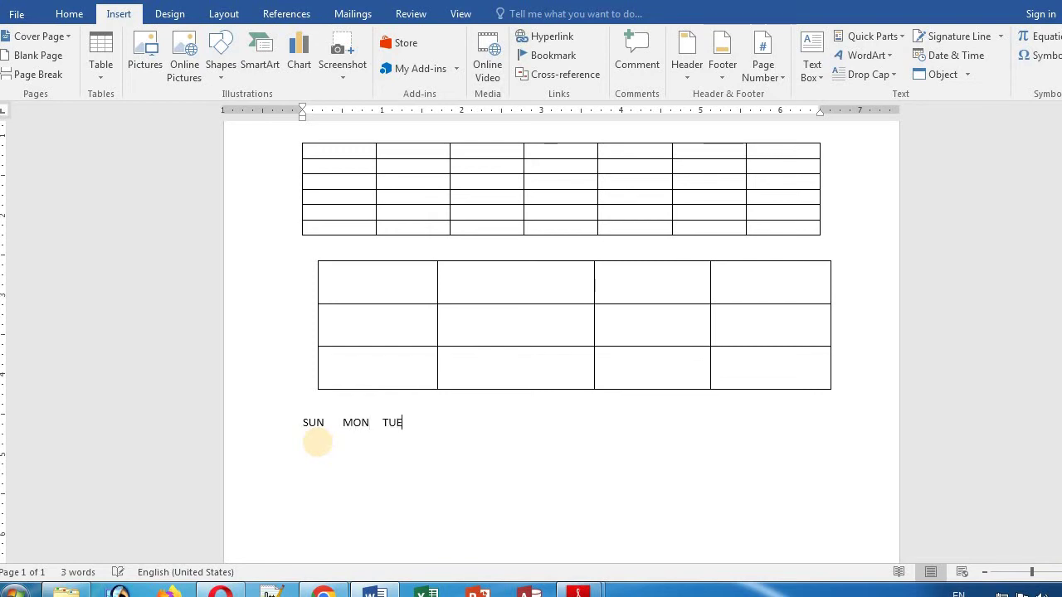
text(ED)
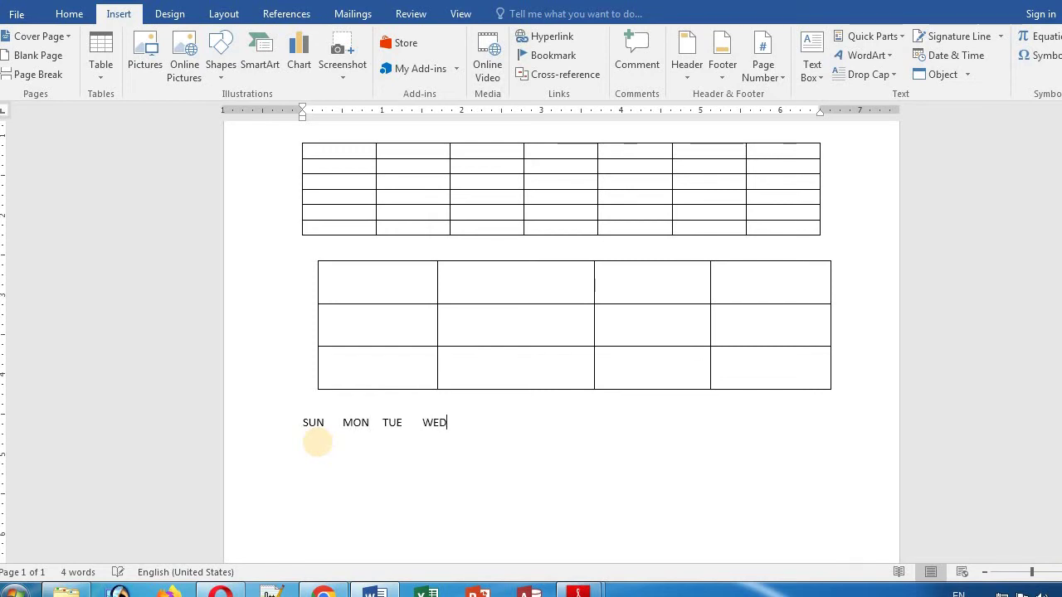
key(Tab)
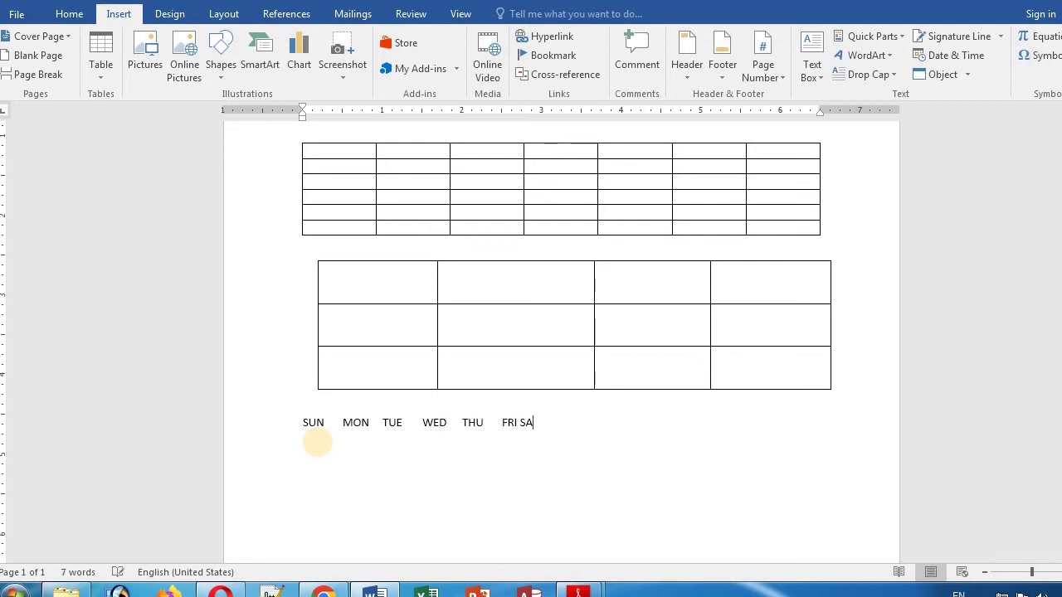
key(BackSpace)
key(BackSpace)
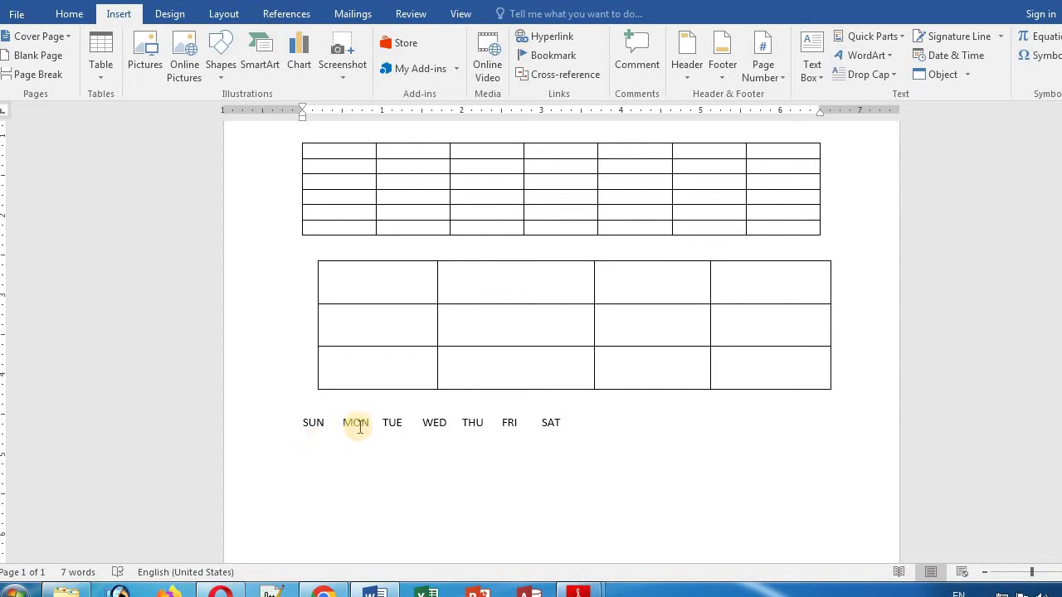
Step: Convert the selected SUN–SAT line into a seven-column table with Convert Text to Table
click(278, 429)
drag(305, 423, 572, 423)
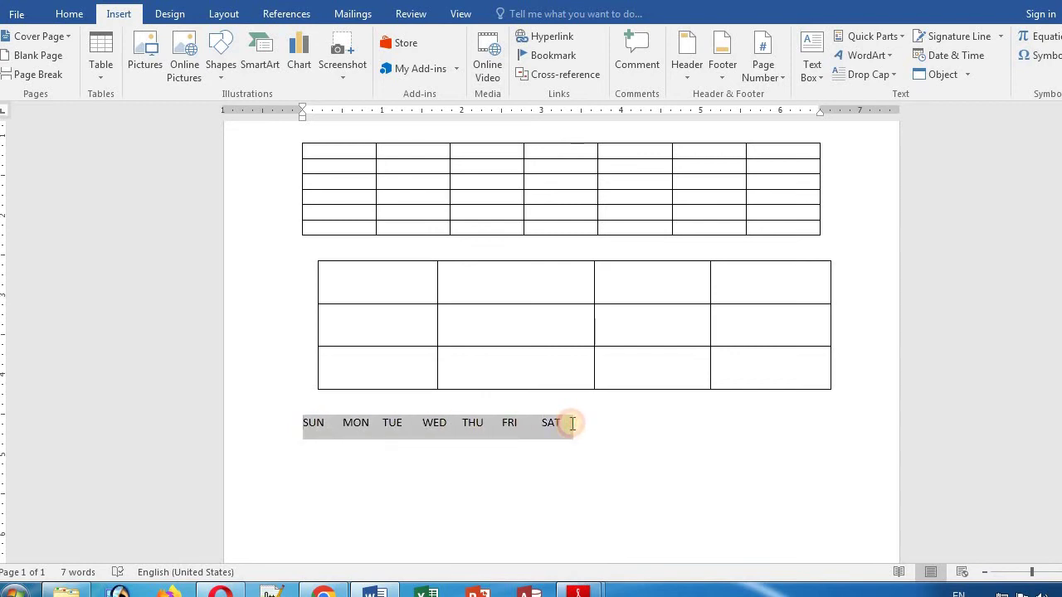
click(100, 75)
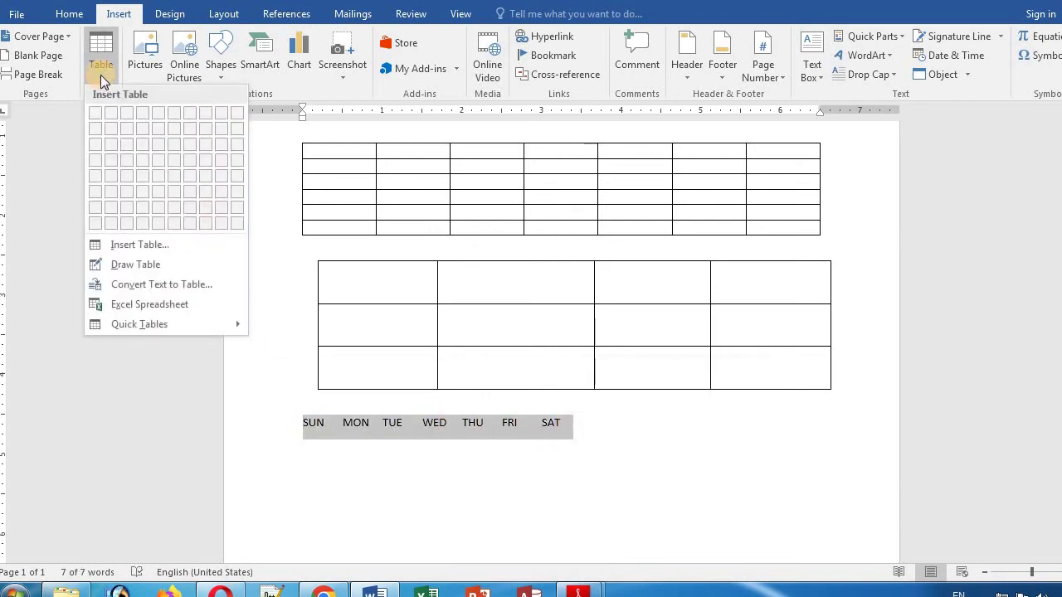
click(198, 292)
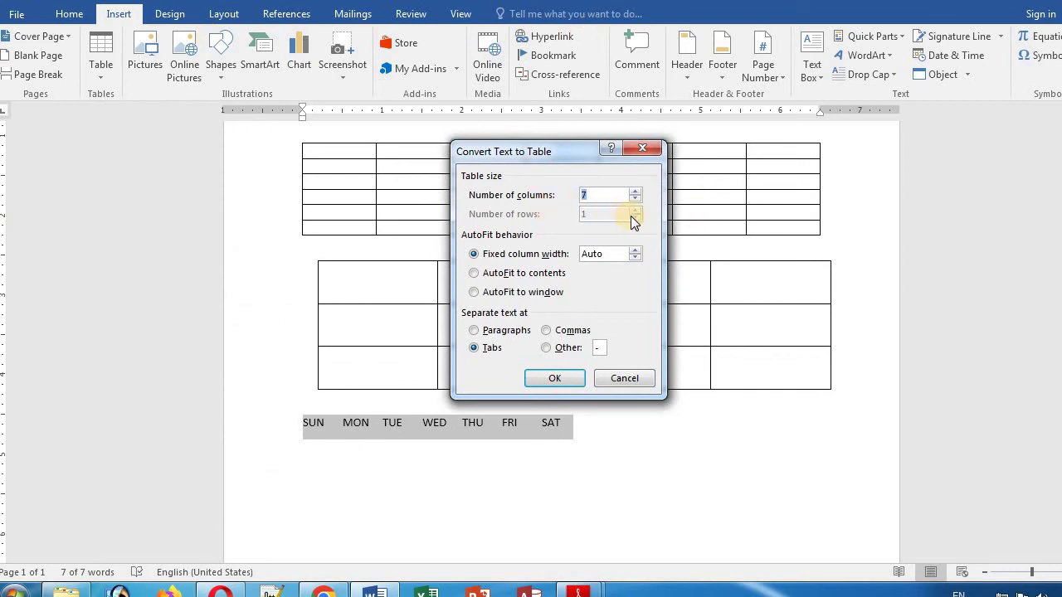
click(566, 379)
Step: Add four empty rows under the day names, then place the caret below the table
click(798, 423)
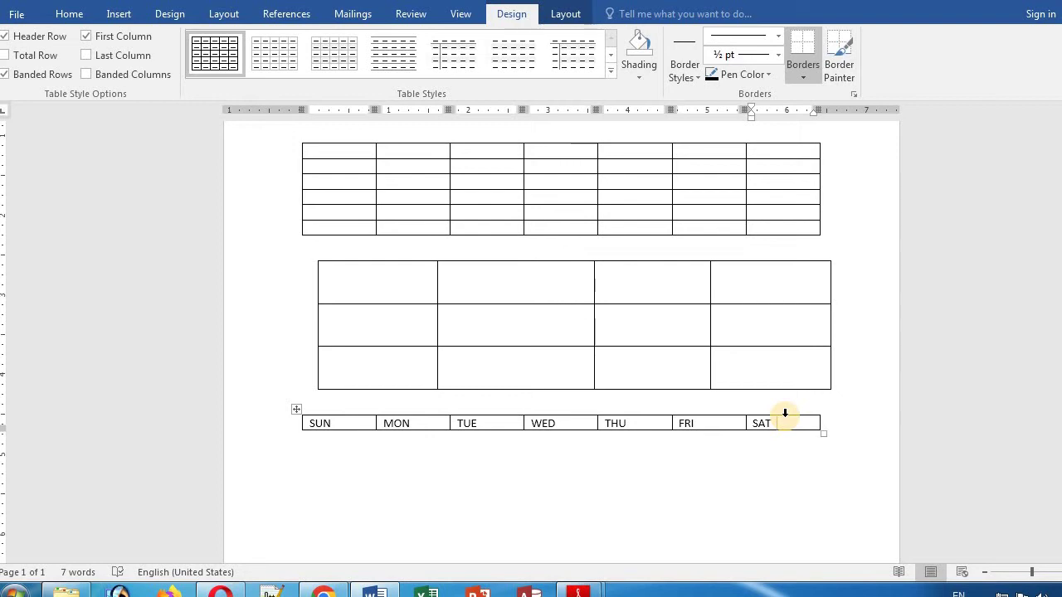
key(Tab)
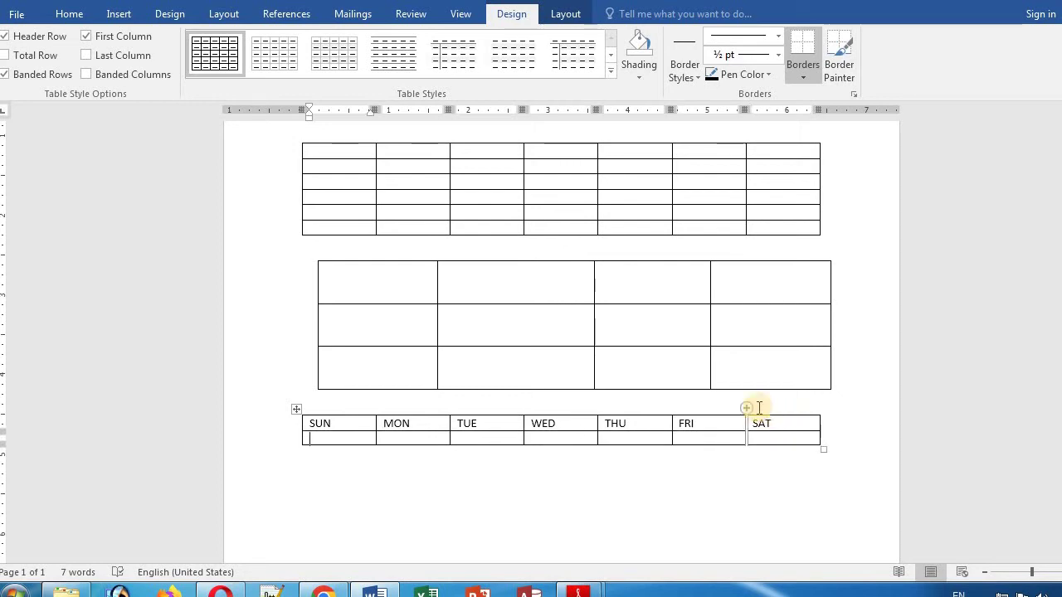
click(761, 433)
key(Tab)
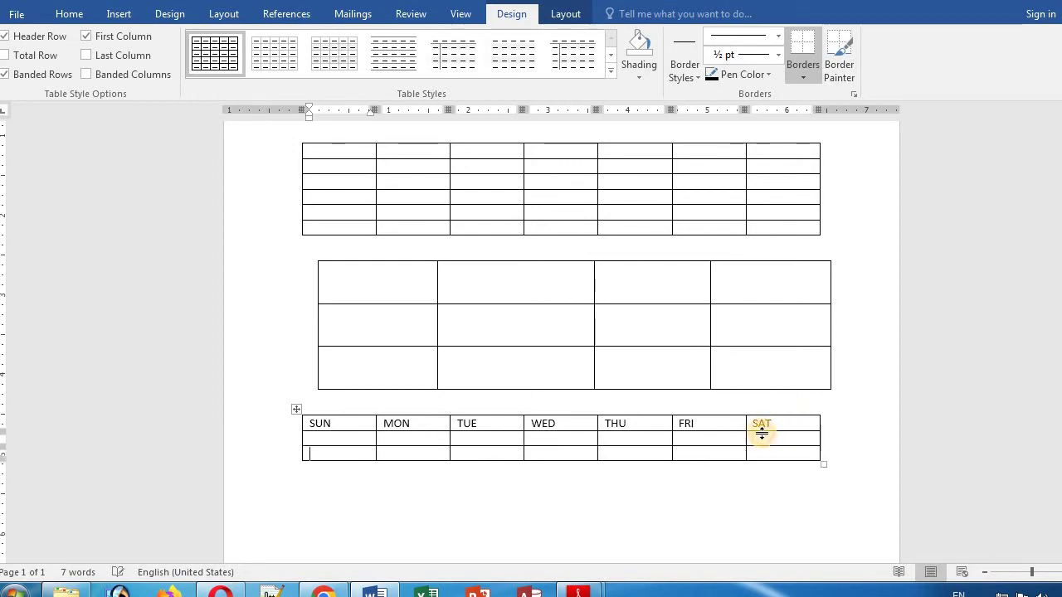
key(Tab)
key(Tab)
key(Tab)
key(Tab)
key(Tab)
key(Tab)
key(Tab)
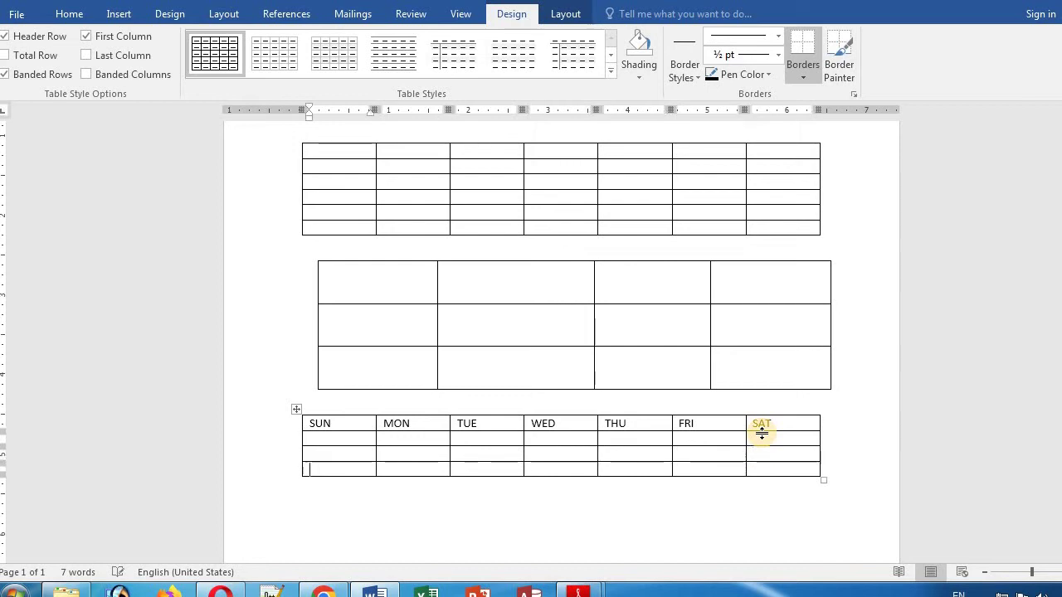
key(Tab)
key(Tab)
key(Tab)
key(Tab)
key(Tab)
key(Tab)
key(Tab)
key(Tab)
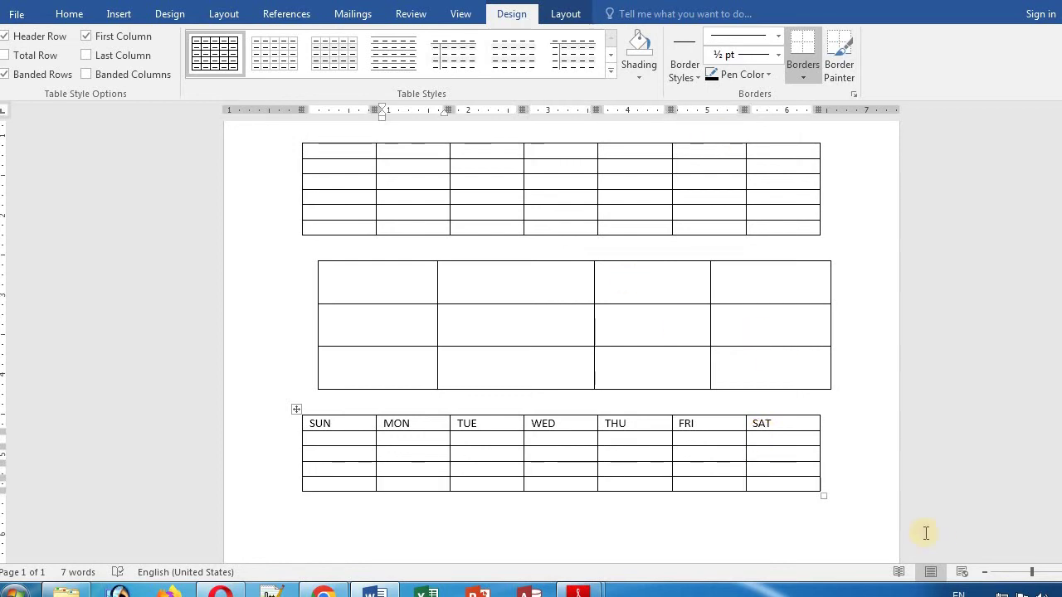
scroll(379, 503, down, 1)
click(336, 494)
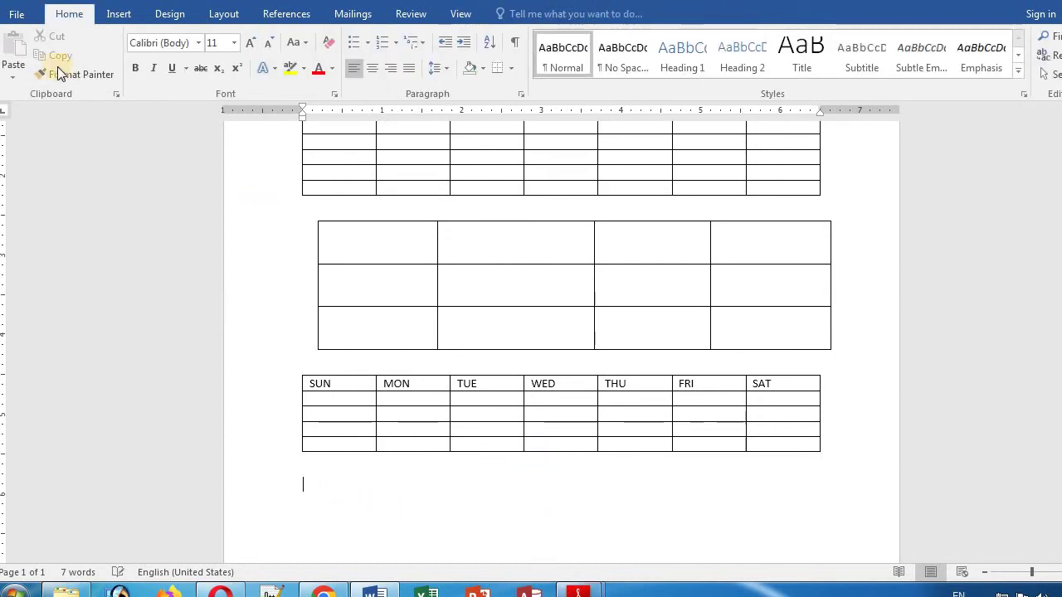
Step: Embed an Excel spreadsheet below the weekday table and dismiss the server message
click(116, 13)
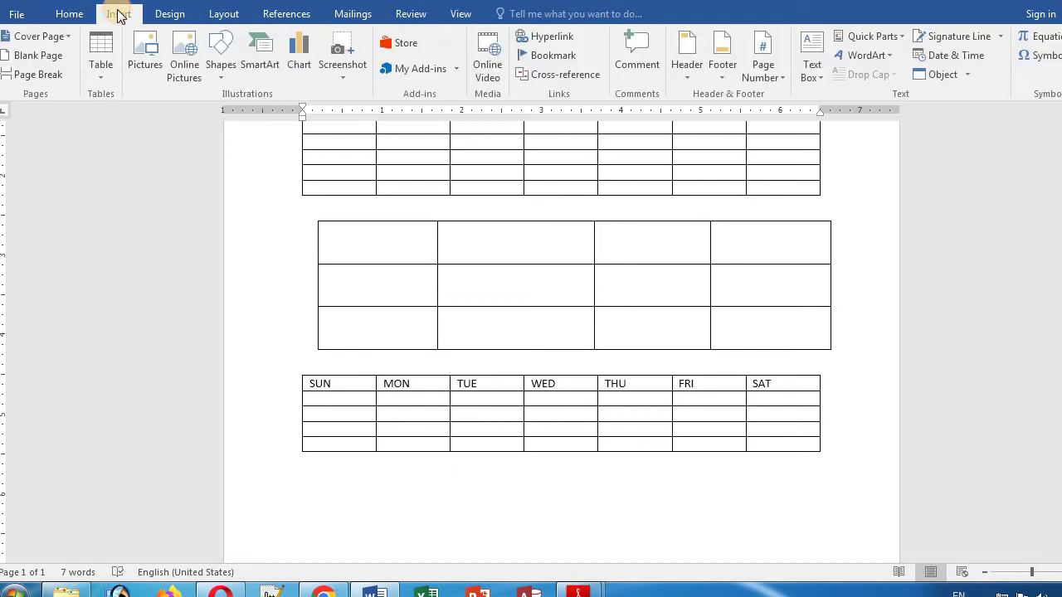
click(110, 75)
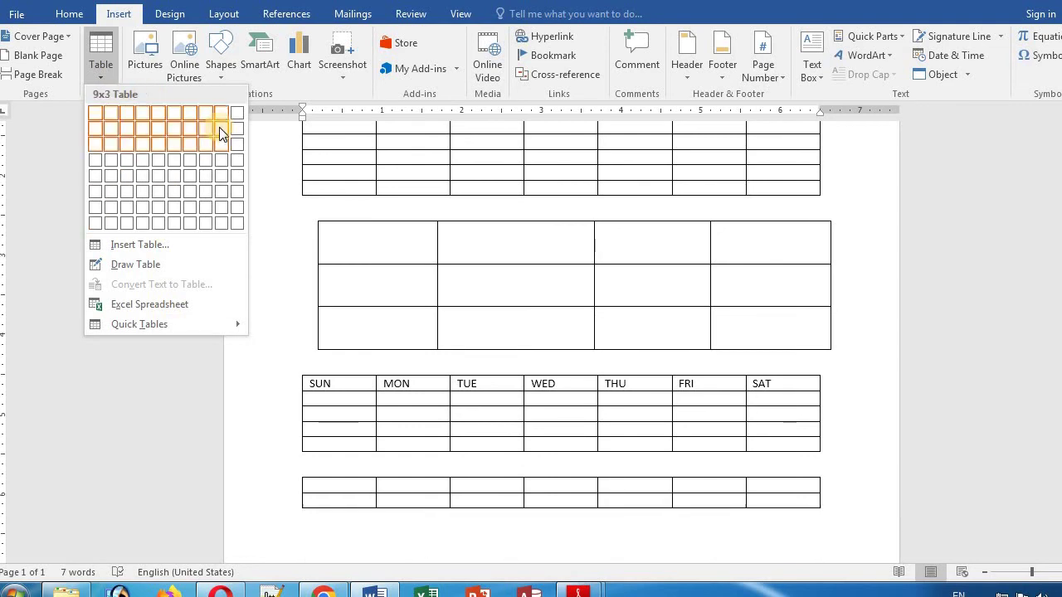
click(163, 307)
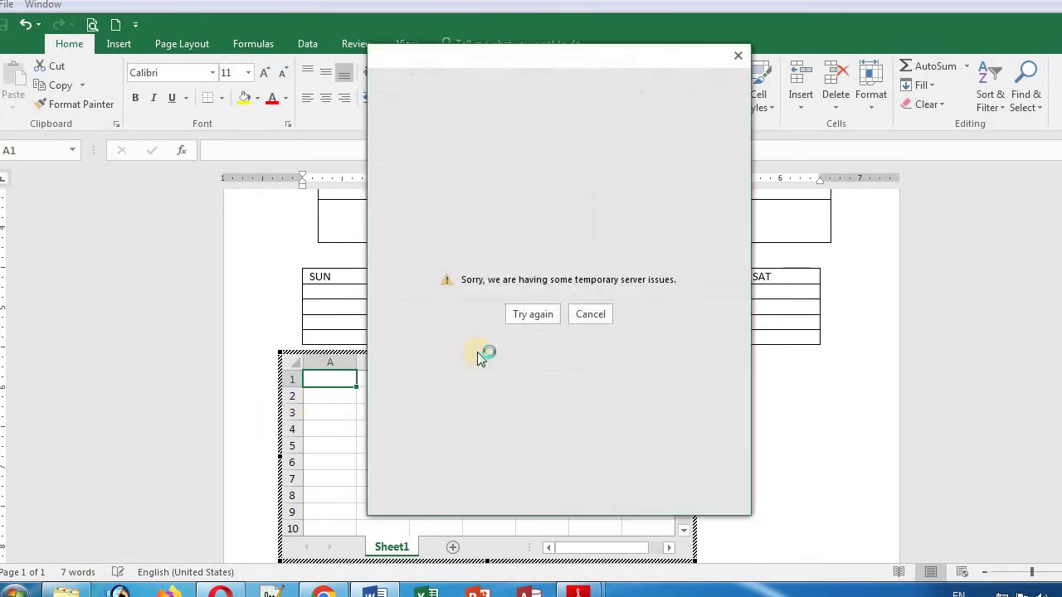
click(740, 55)
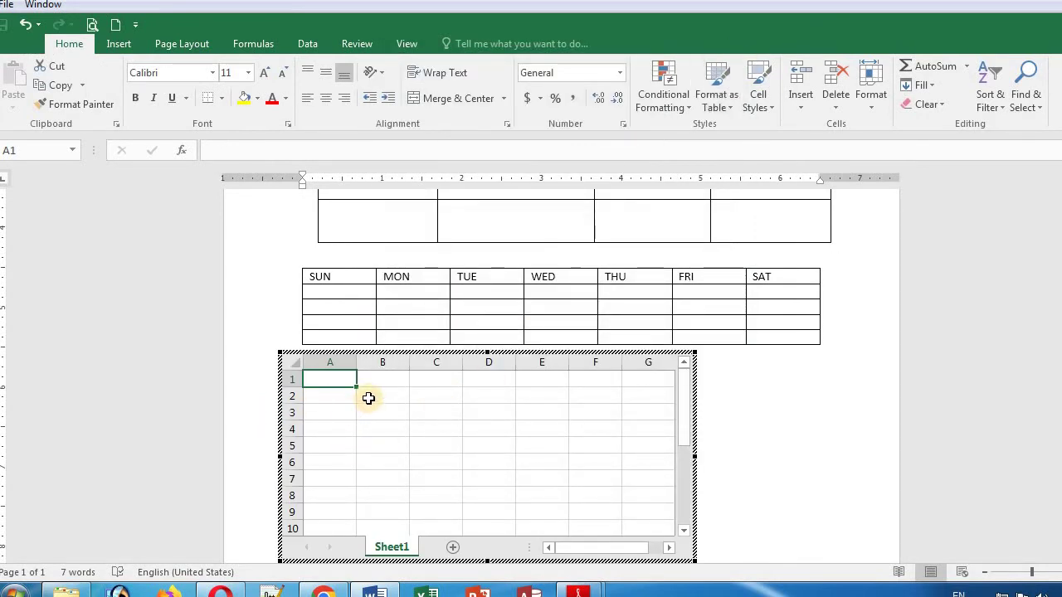
Step: Fill cells B2:F7 yellow and return to the document
drag(369, 398, 606, 485)
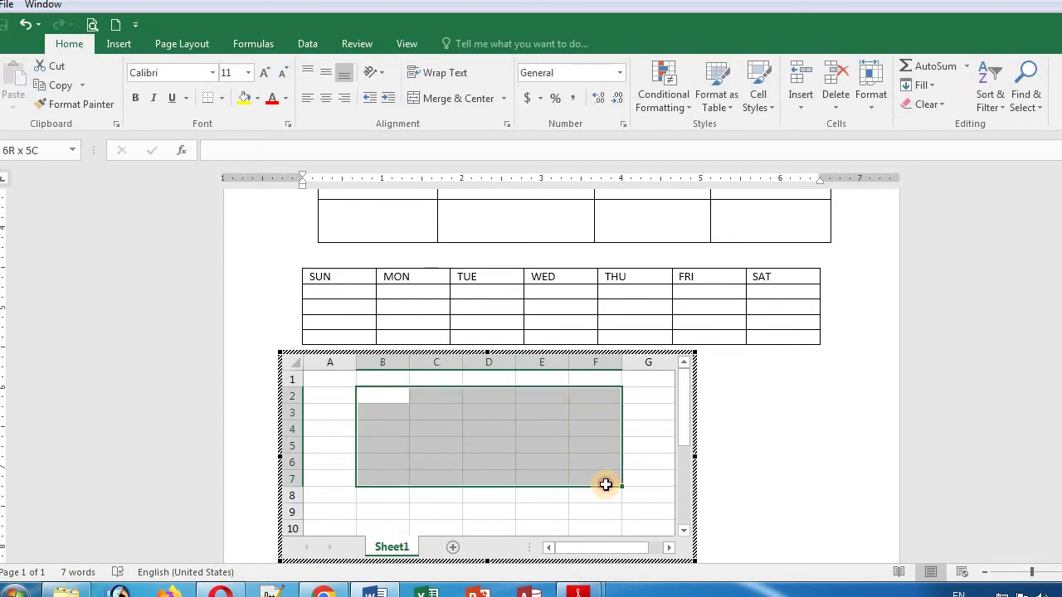
drag(606, 484, 605, 484)
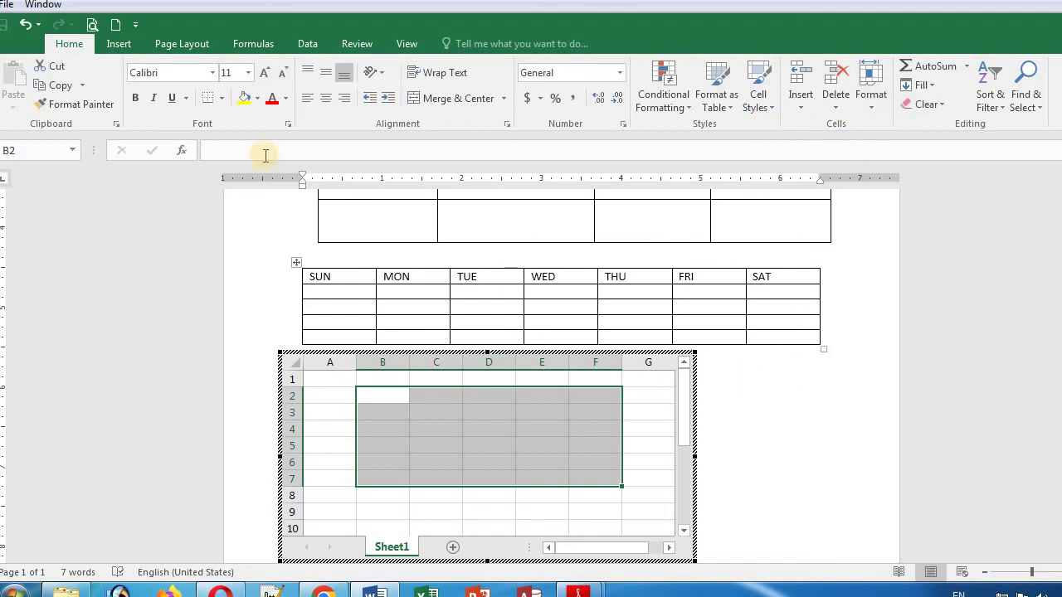
click(244, 99)
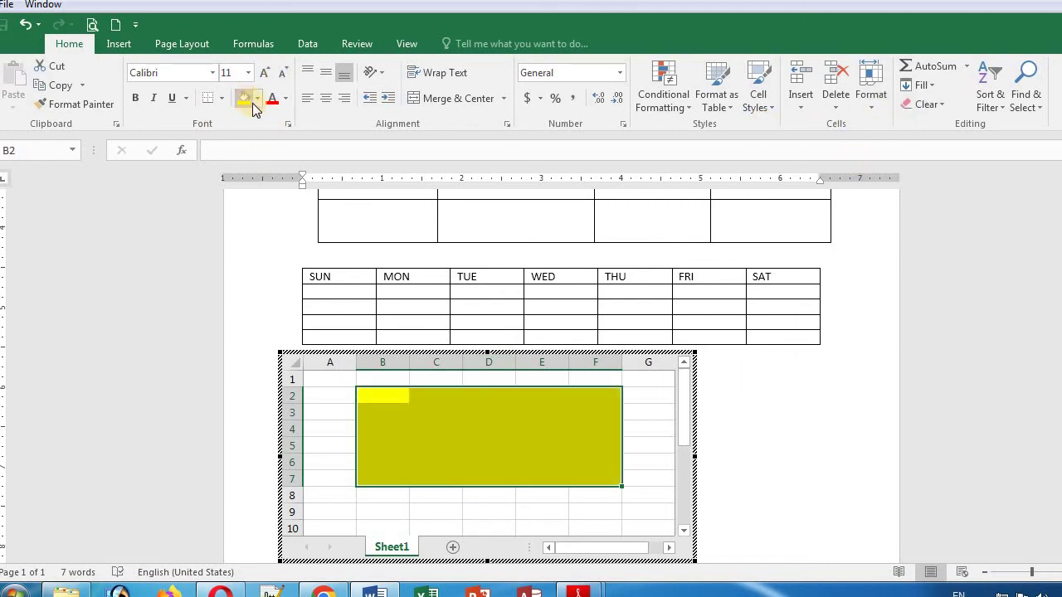
click(767, 382)
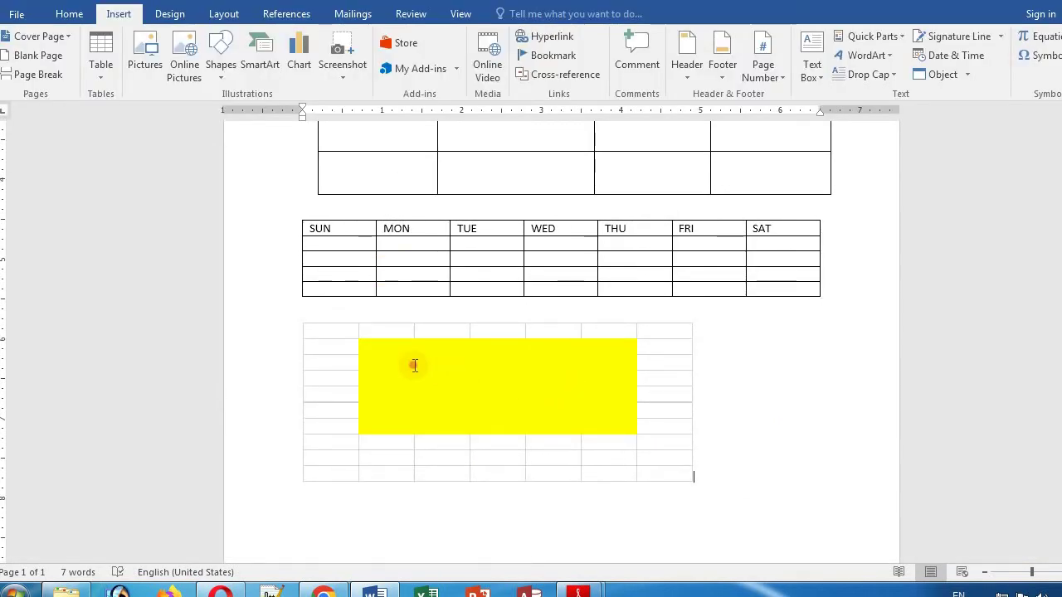
click(366, 353)
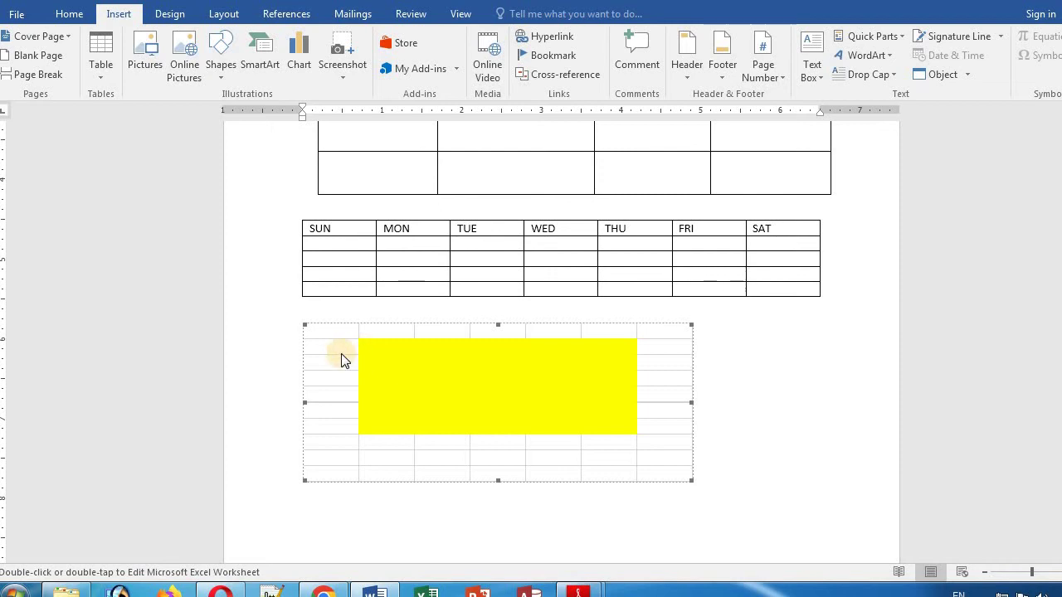
double_click(341, 355)
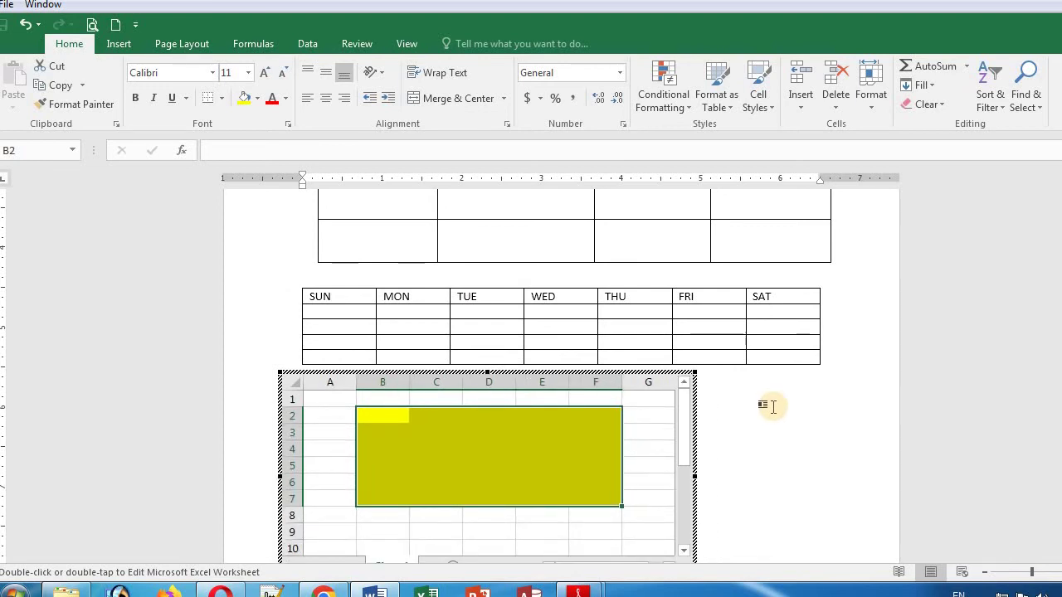
click(772, 407)
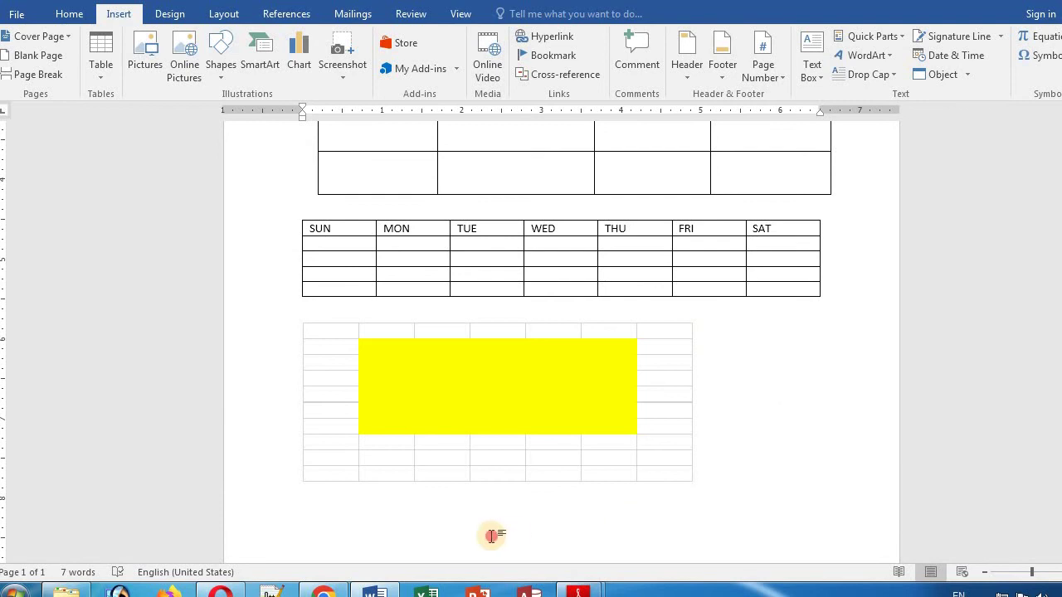
click(487, 531)
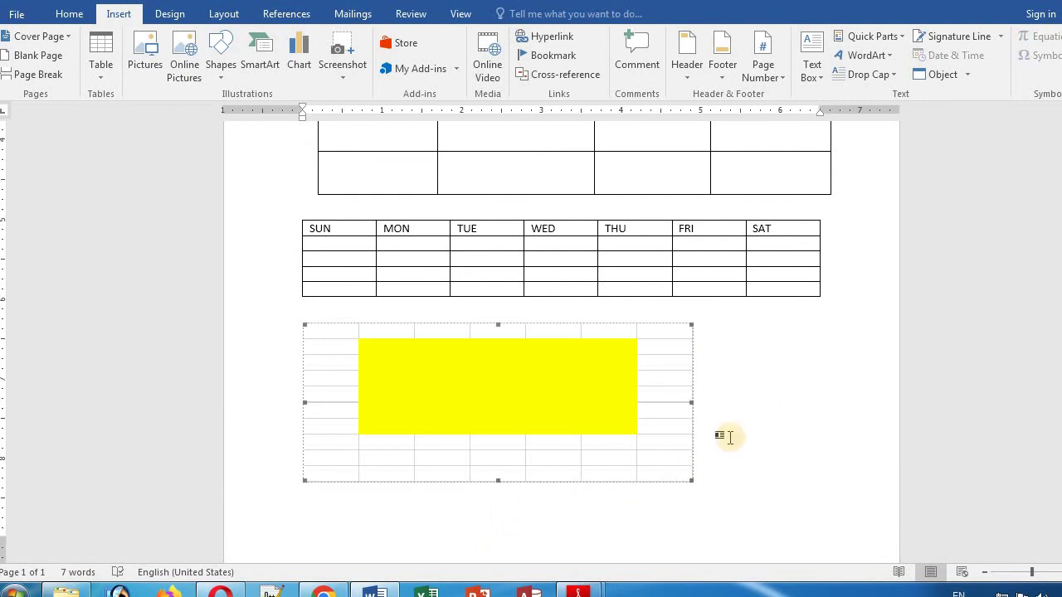
scroll(701, 424, down, 1)
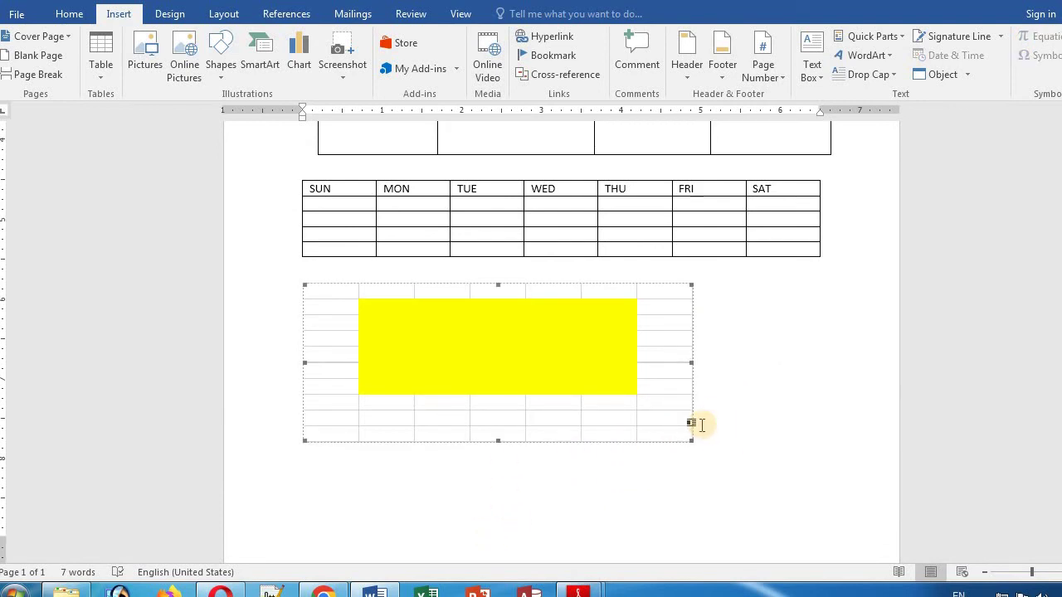
click(701, 424)
scroll(709, 415, down, 2)
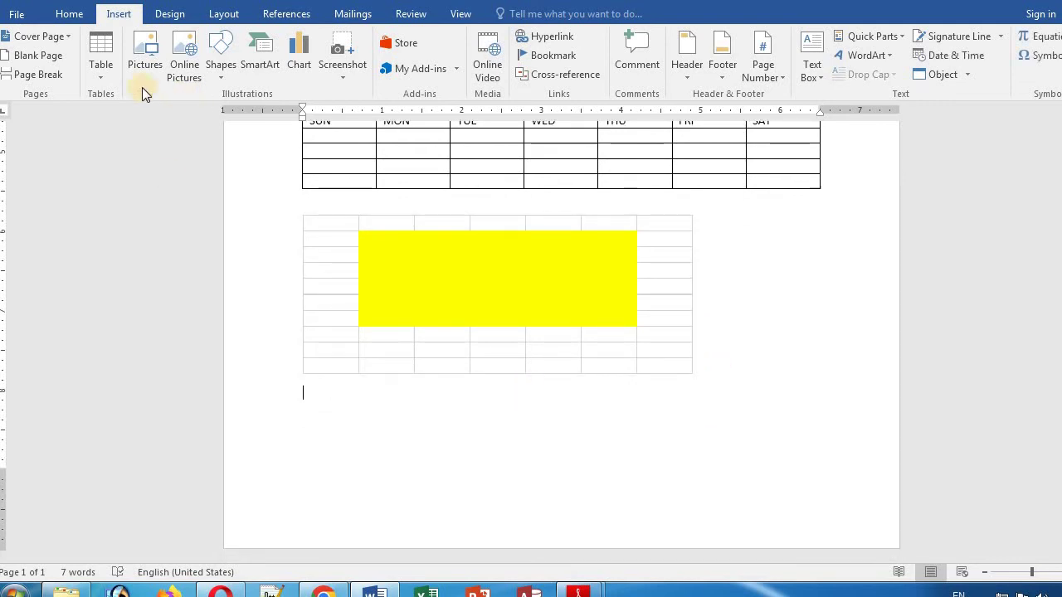
Step: Insert the Double Table Greek alphabet quick table below the yellow worksheet
click(103, 78)
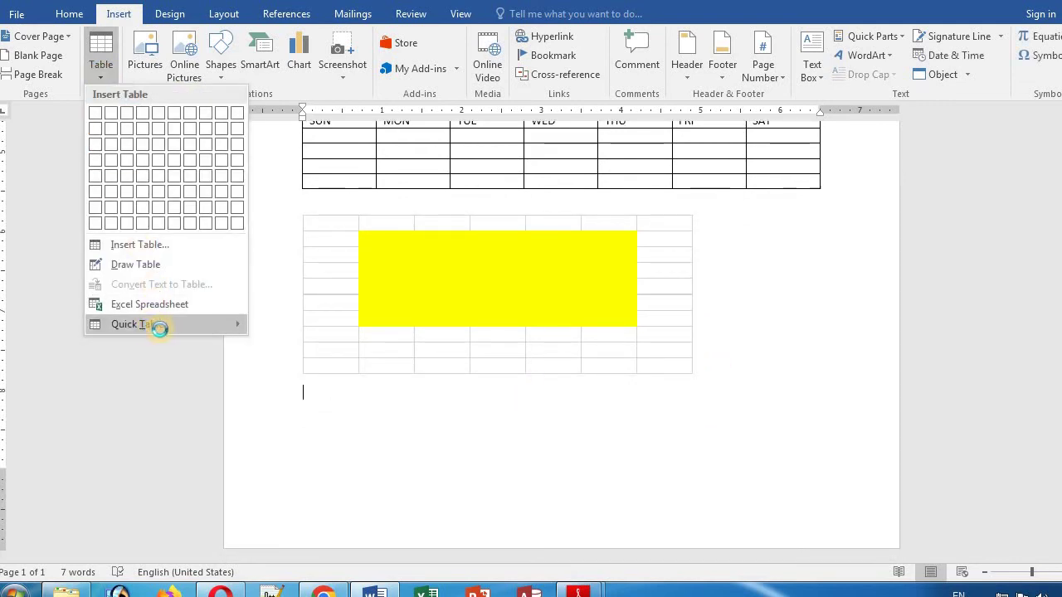
mouse_move(169, 329)
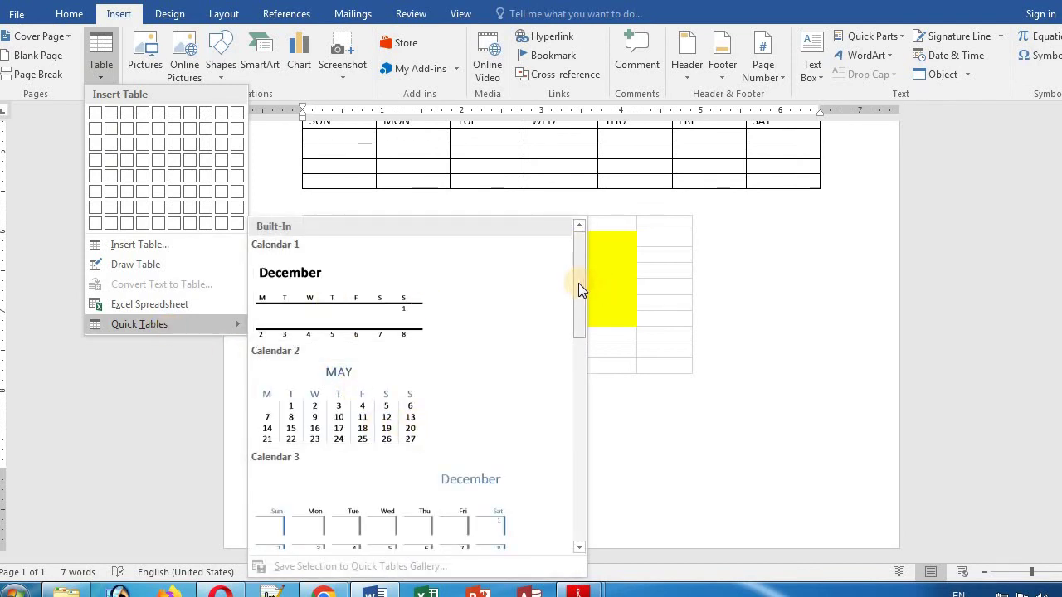
mouse_move(579, 283)
mouse_down()
mouse_move(569, 426)
mouse_move(562, 338)
mouse_up()
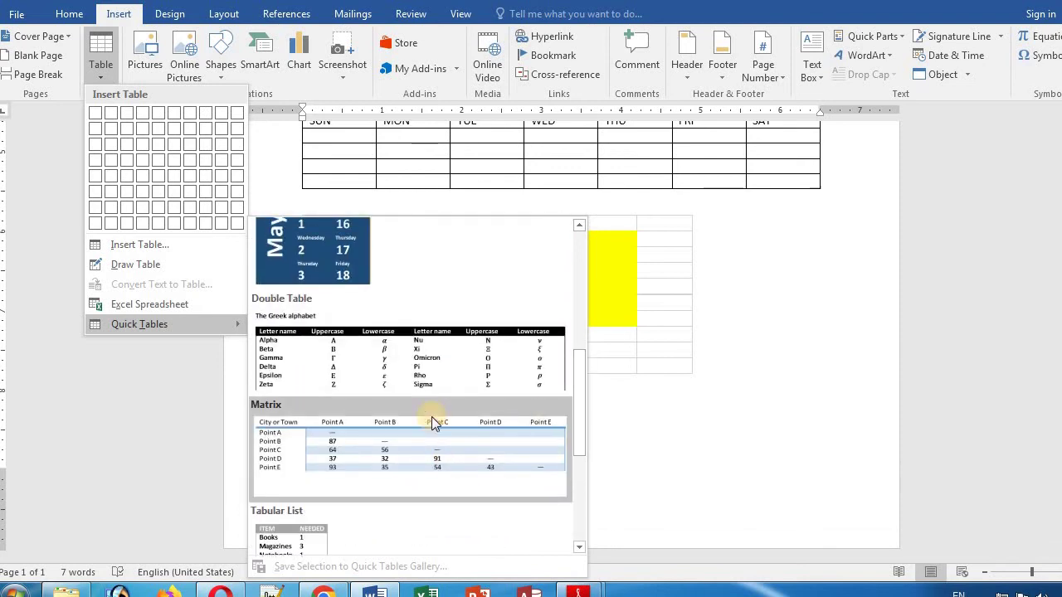
click(621, 471)
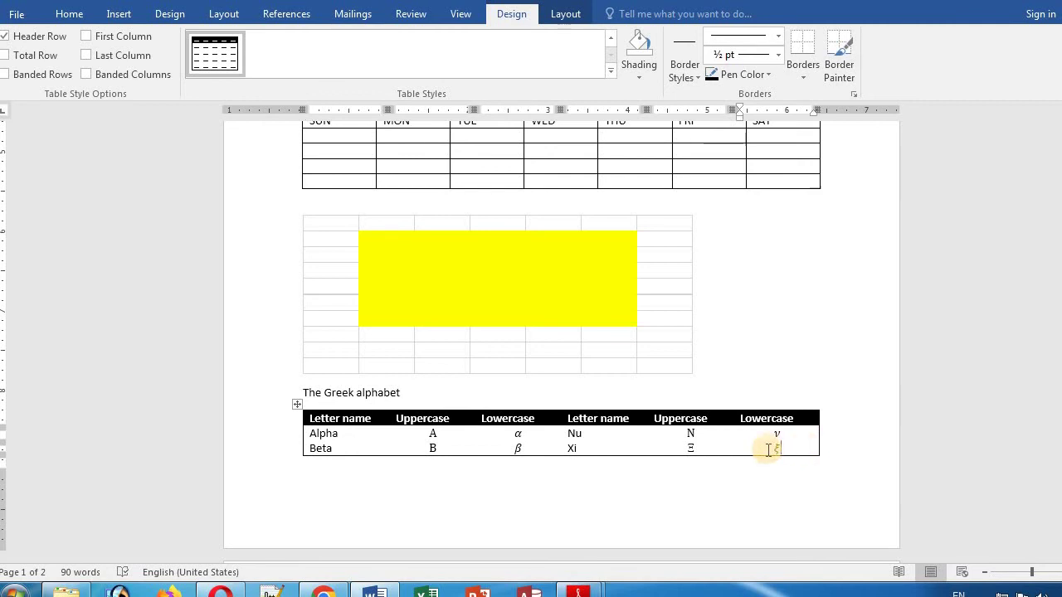
key(Tab)
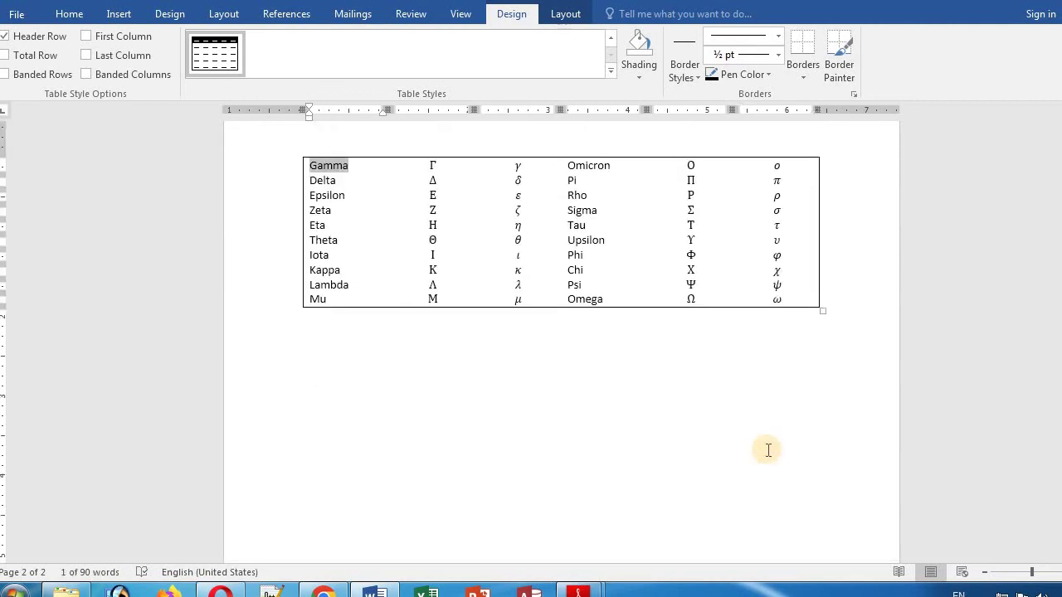
scroll(763, 451, up, 4)
scroll(758, 451, up, 3)
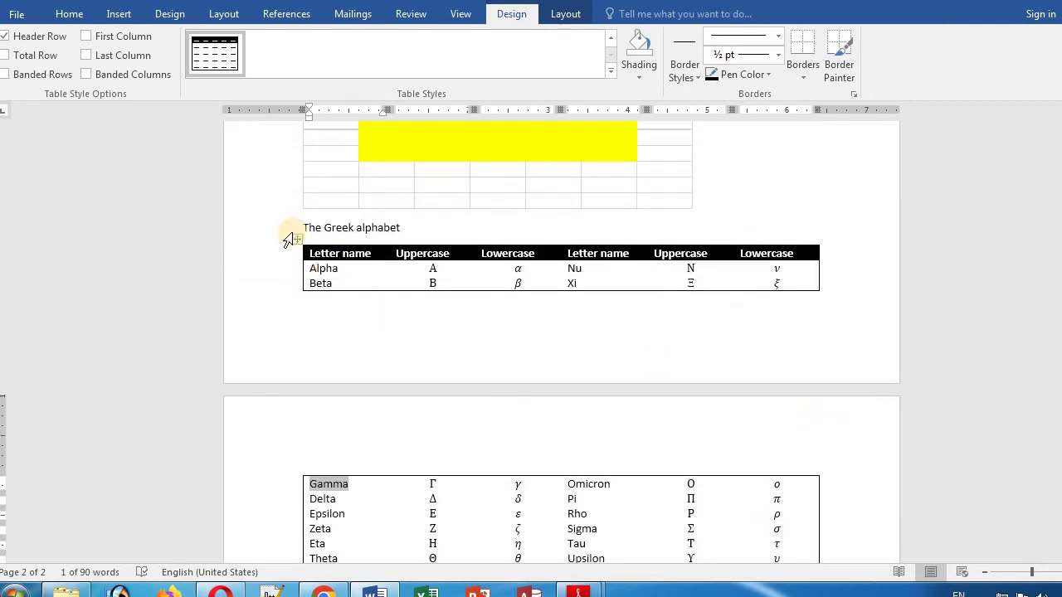
scroll(427, 357, down, 5)
Step: Insert the Calendar 2 quick table (May, Monday-first, dates 1–31) below the Greek alphabet table
click(385, 313)
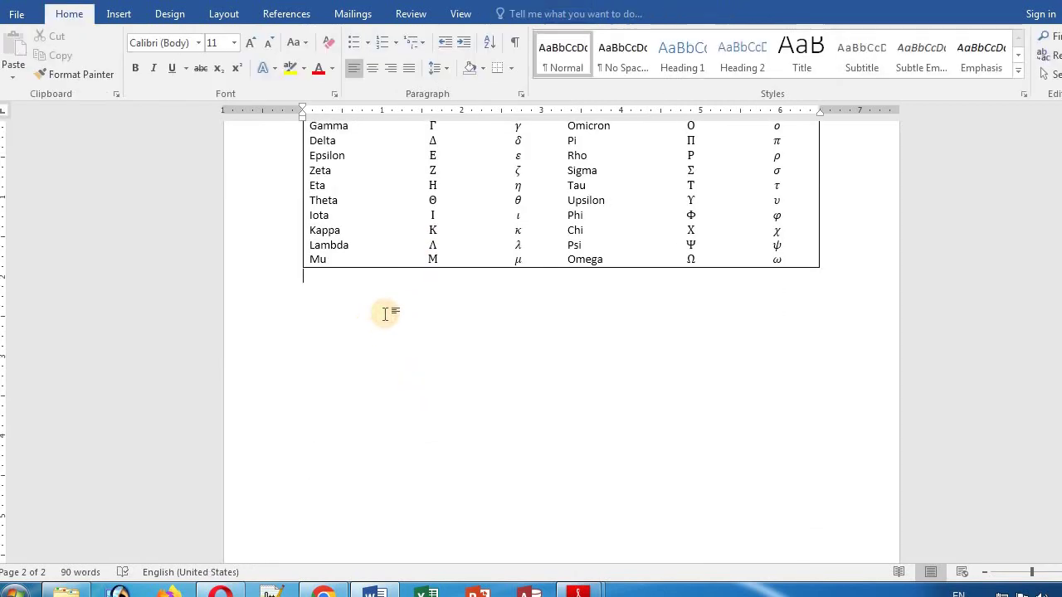
click(117, 15)
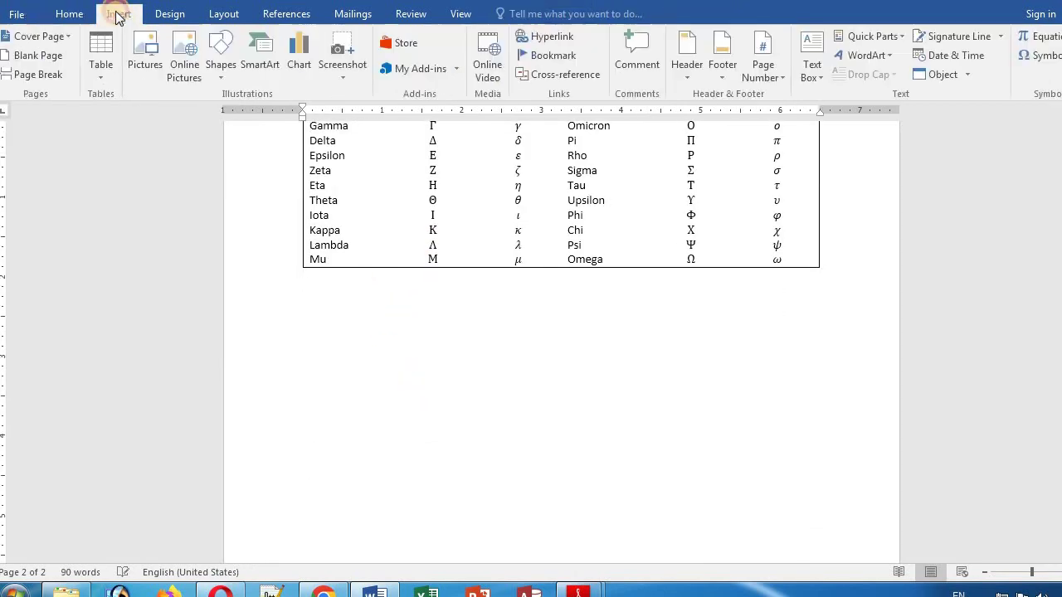
click(101, 73)
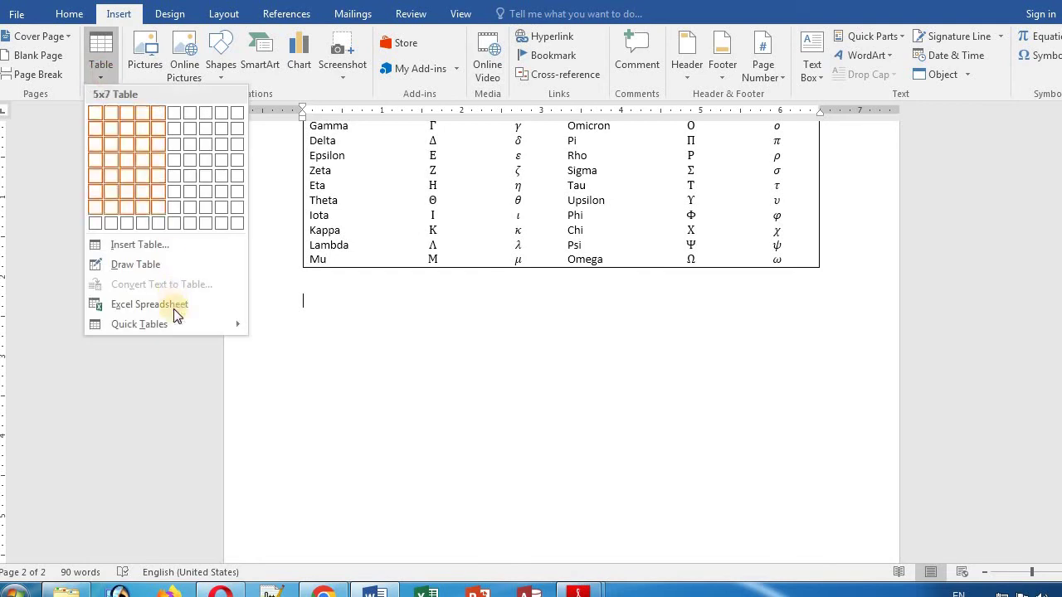
mouse_move(166, 325)
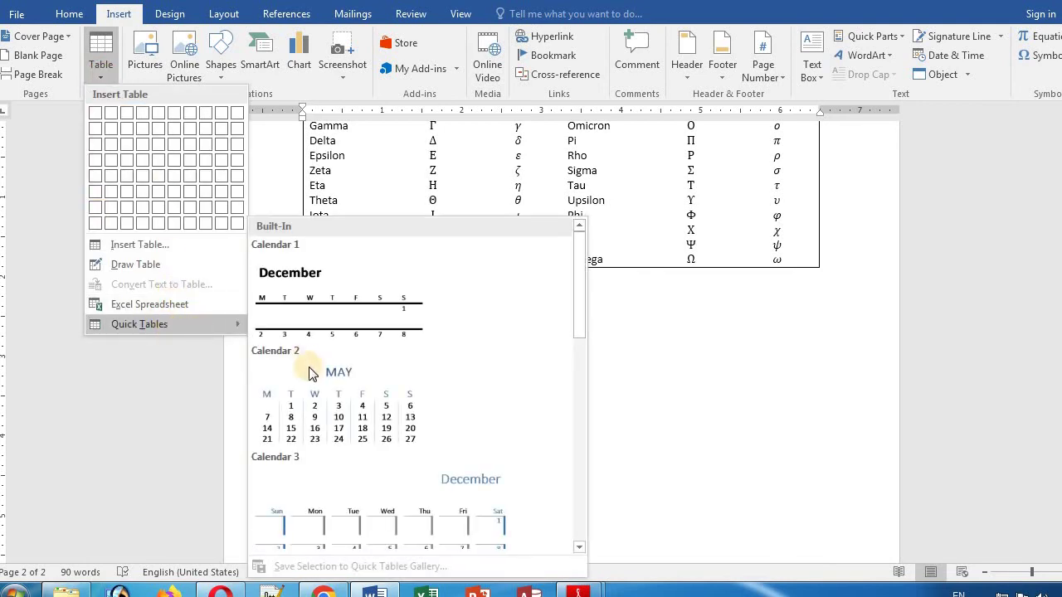
click(358, 425)
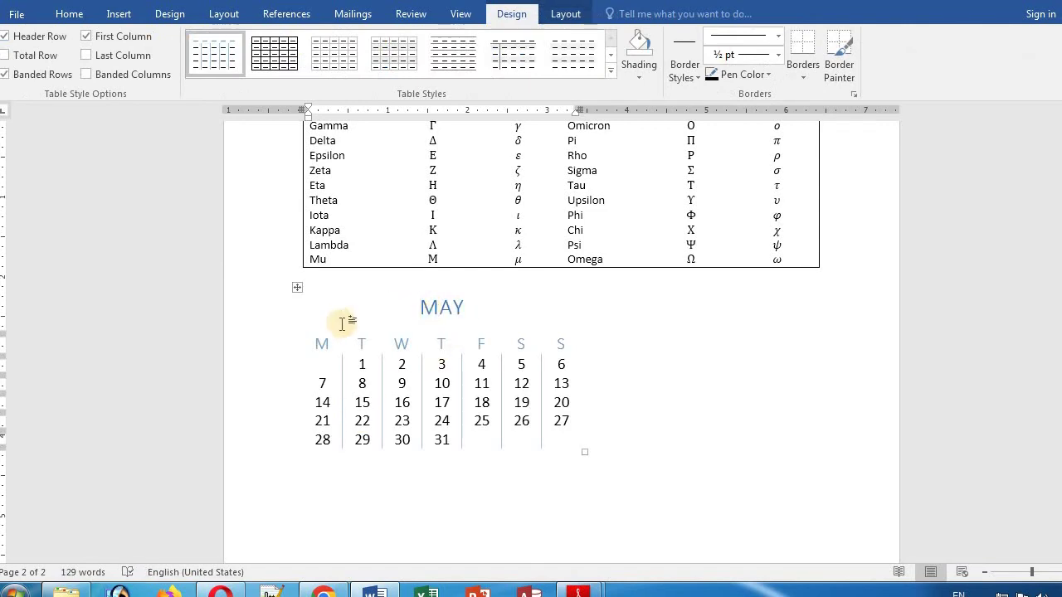
scroll(452, 344, down, 2)
click(618, 372)
text(+_____)
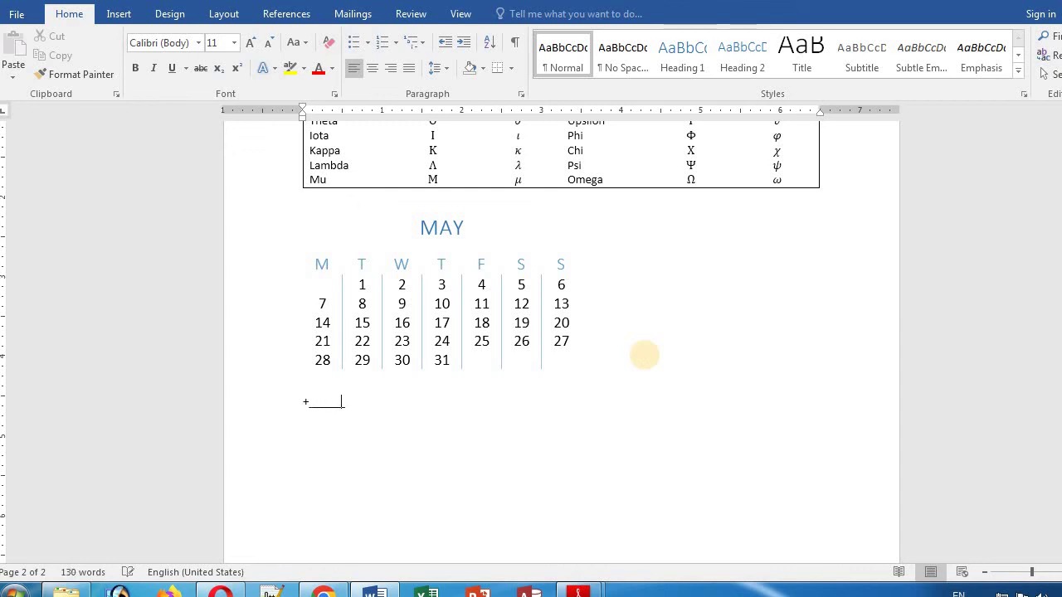
Step: Auto-convert a plus-and-underscore line into a blank six-column table, then extend it to three rows
text(_+)
text(__________+)
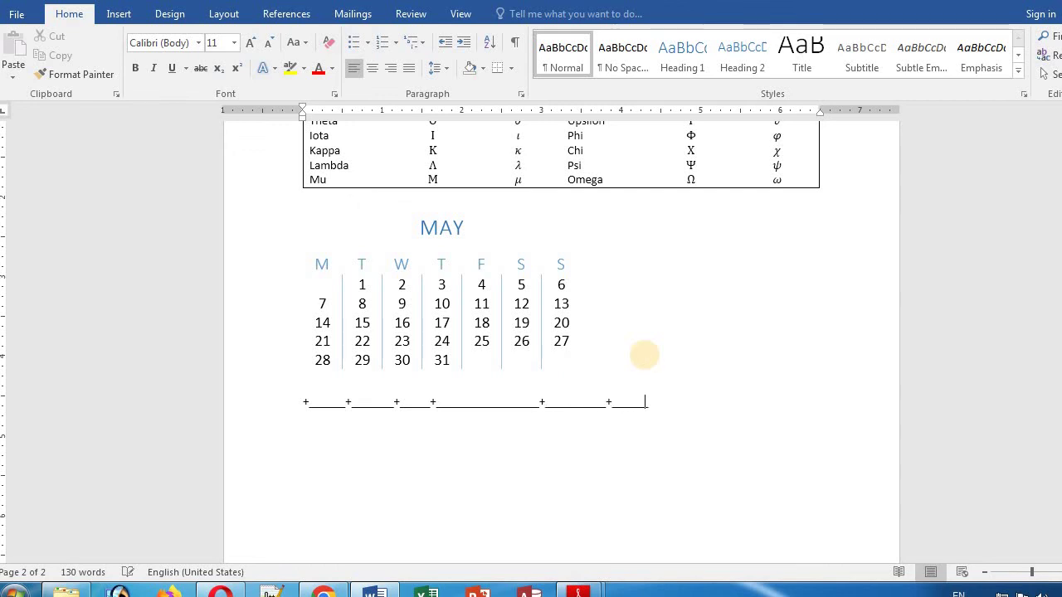
text(______________+)
key(Return)
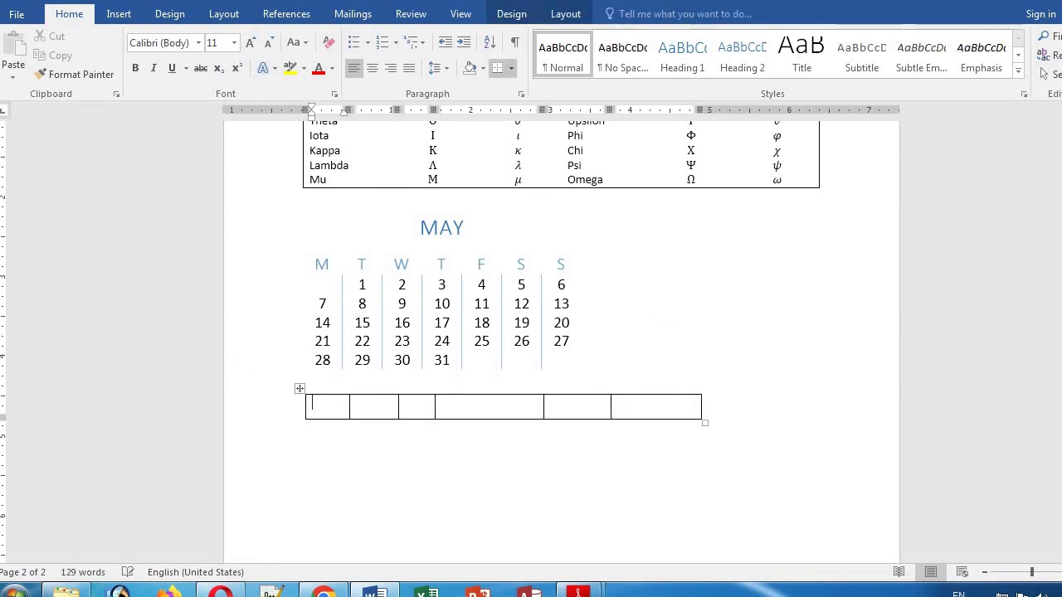
click(649, 411)
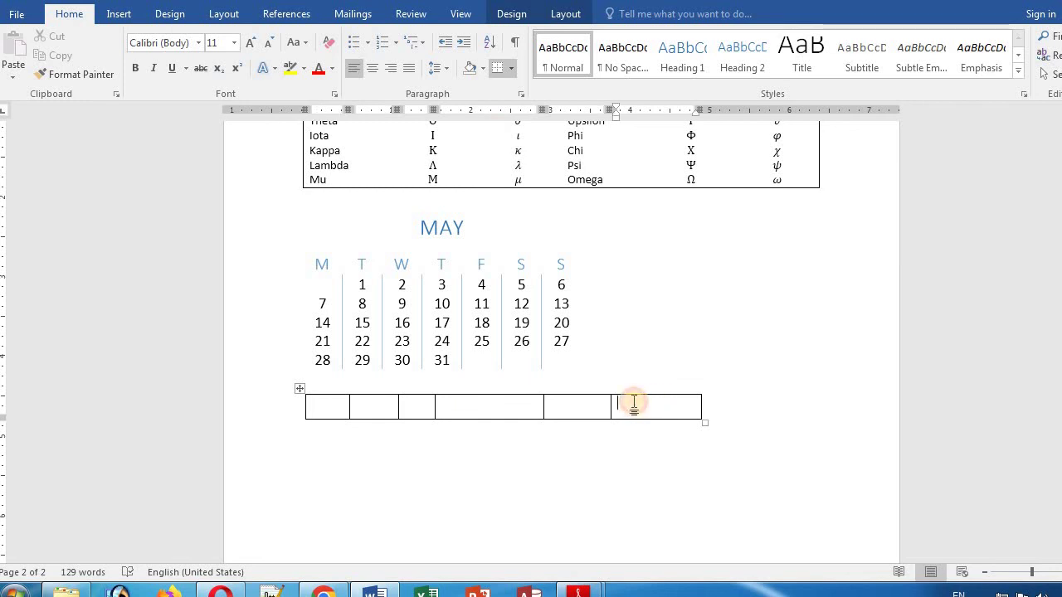
key(Tab)
key(Tab)
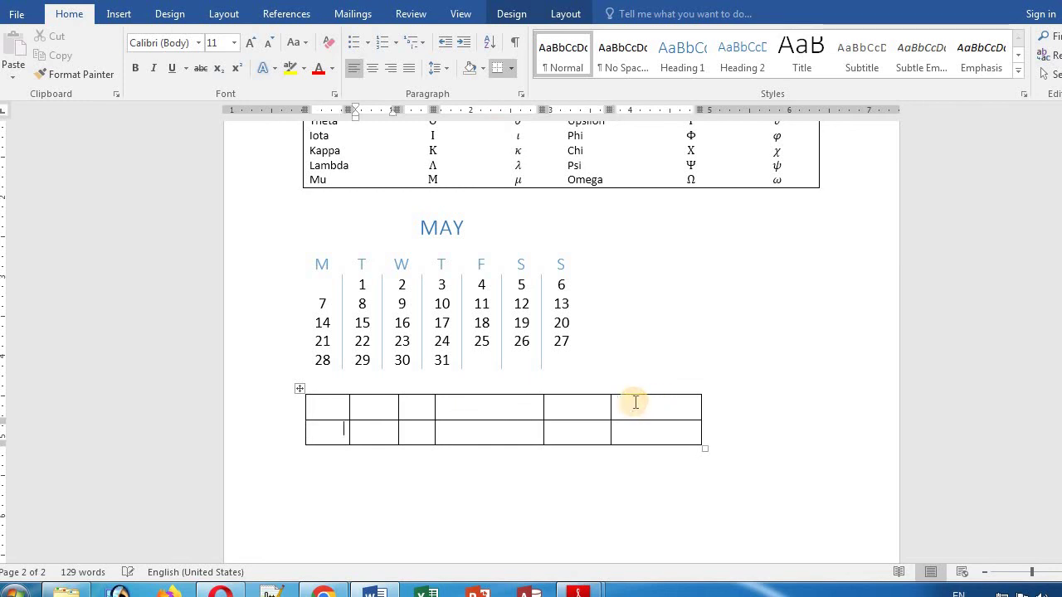
key(Tab)
key(Tab)
key(Tab)
key(Tab)
key(Tab)
key(Tab)
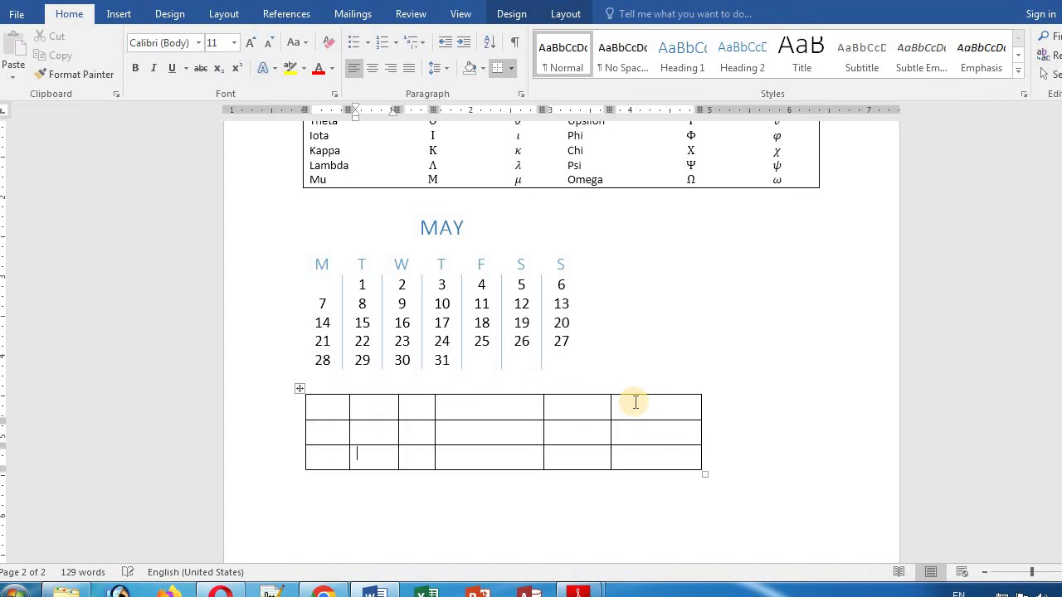
key(Tab)
key(Tab)
key(Tab)
key(Tab)
key(Tab)
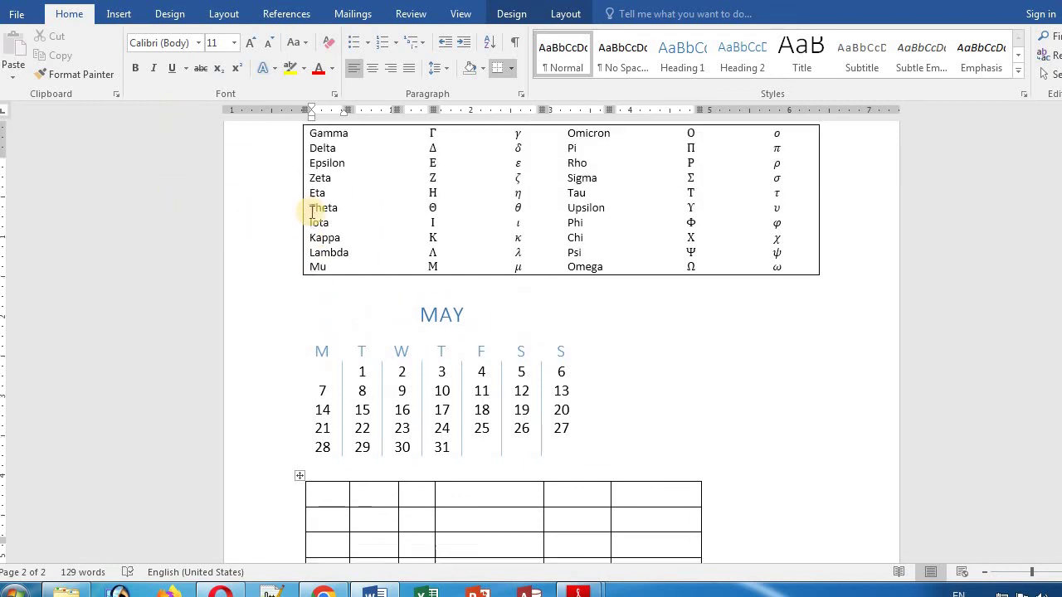
scroll(310, 211, up, 5)
scroll(310, 212, up, 10)
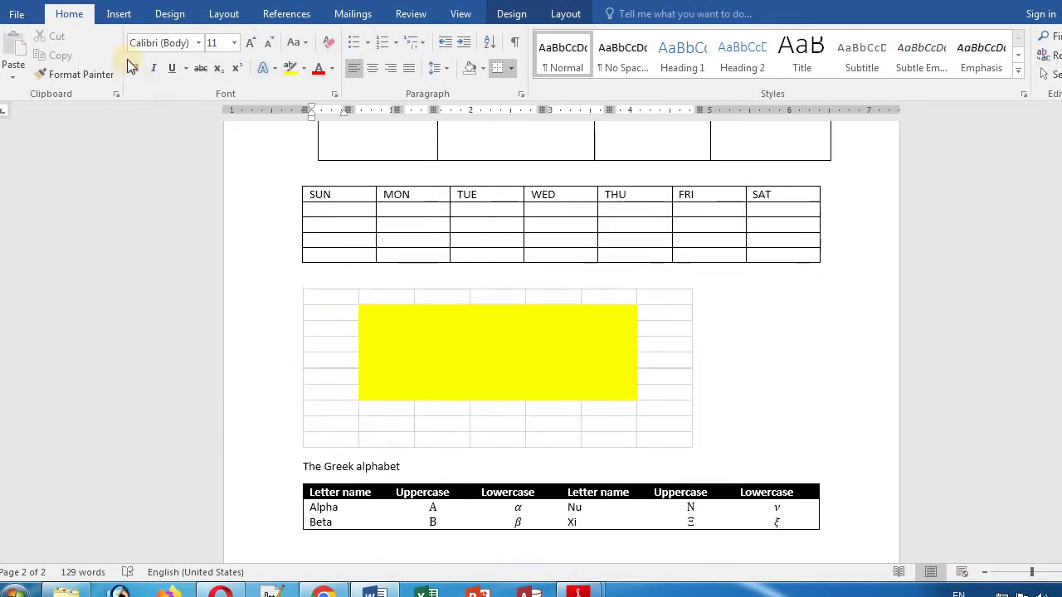
click(119, 14)
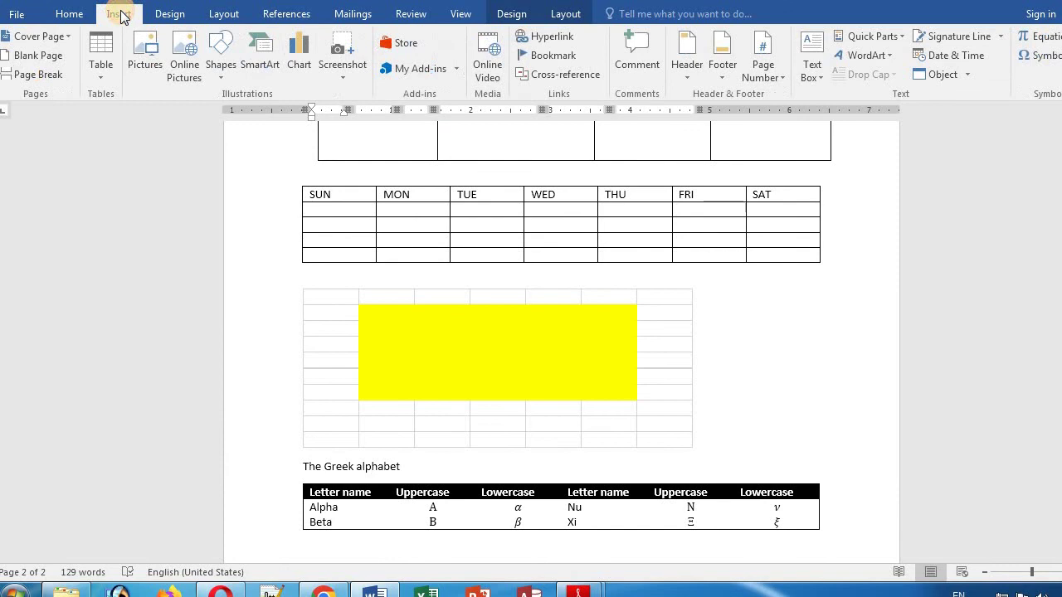
click(108, 79)
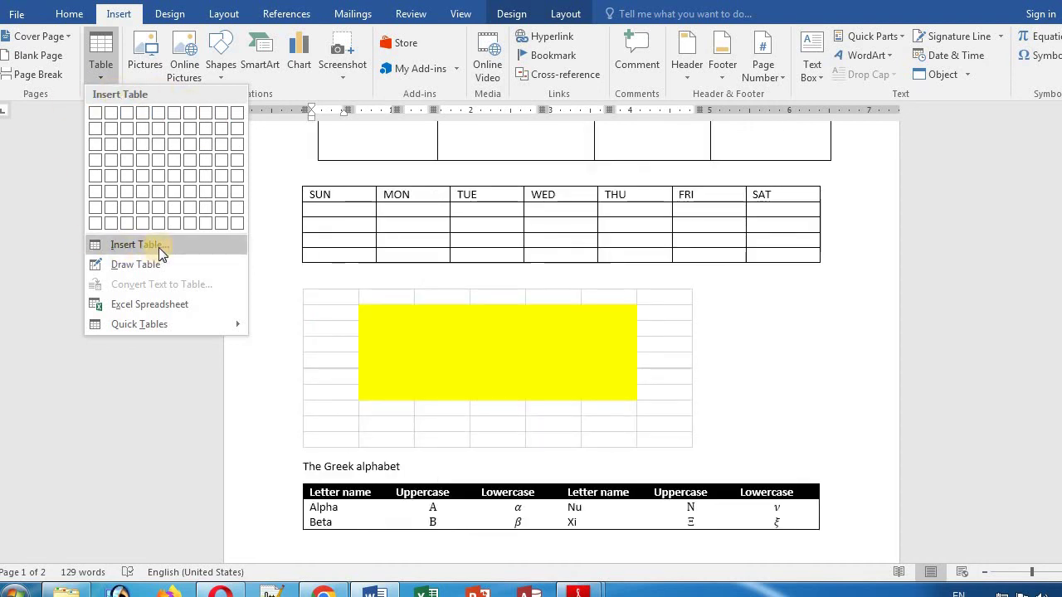
click(158, 247)
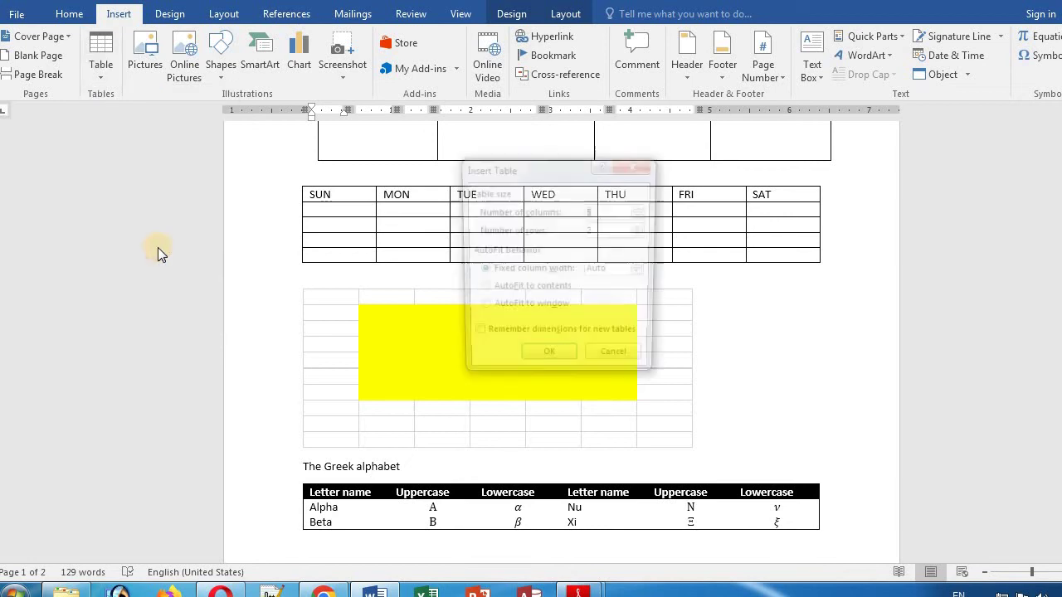
click(644, 168)
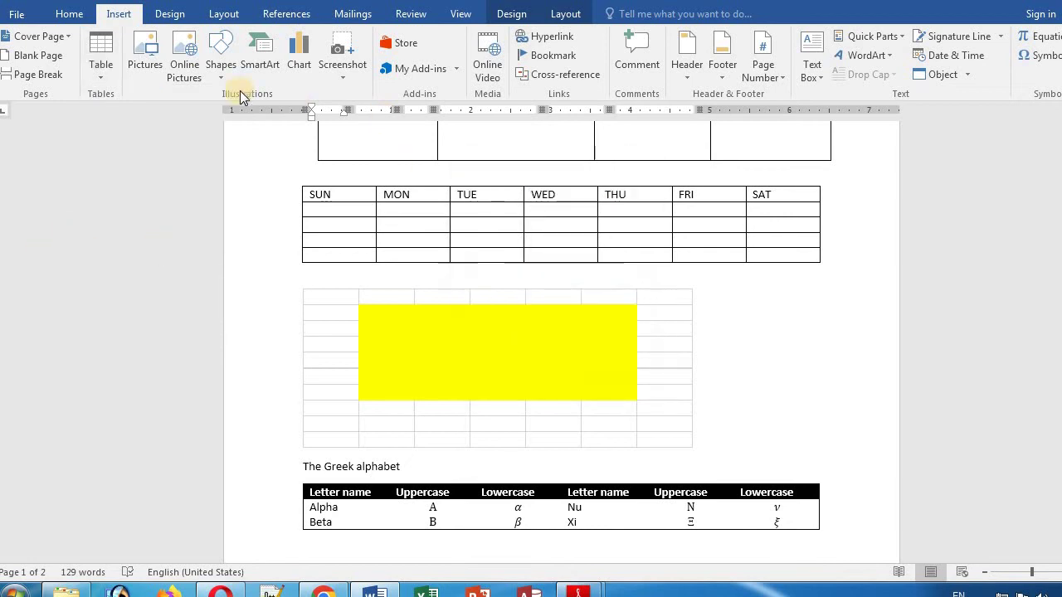
click(105, 73)
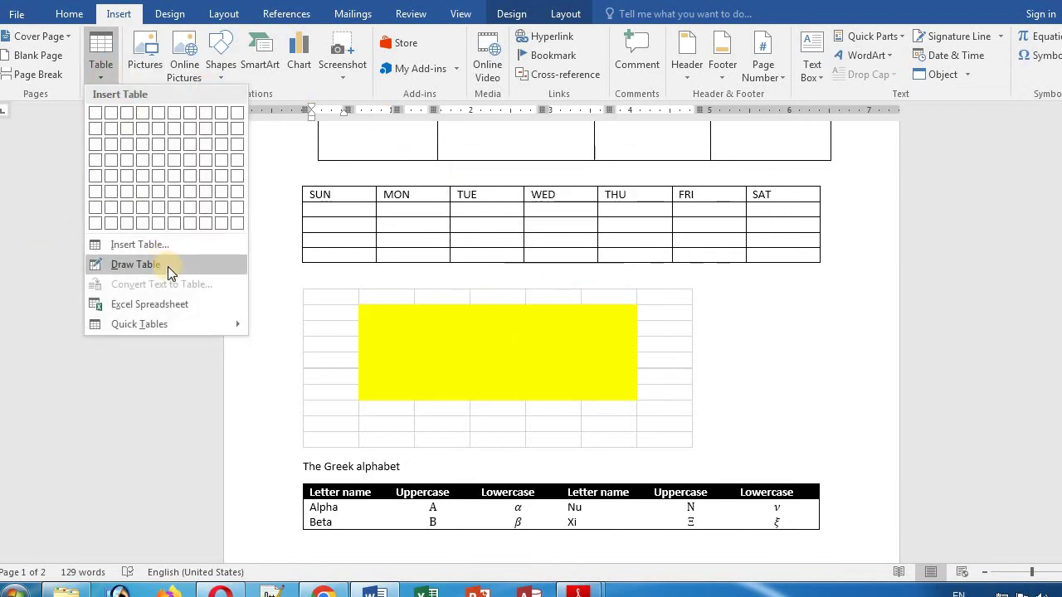
click(137, 265)
mouse_move(337, 279)
mouse_down()
mouse_move(400, 291)
mouse_move(402, 301)
mouse_up()
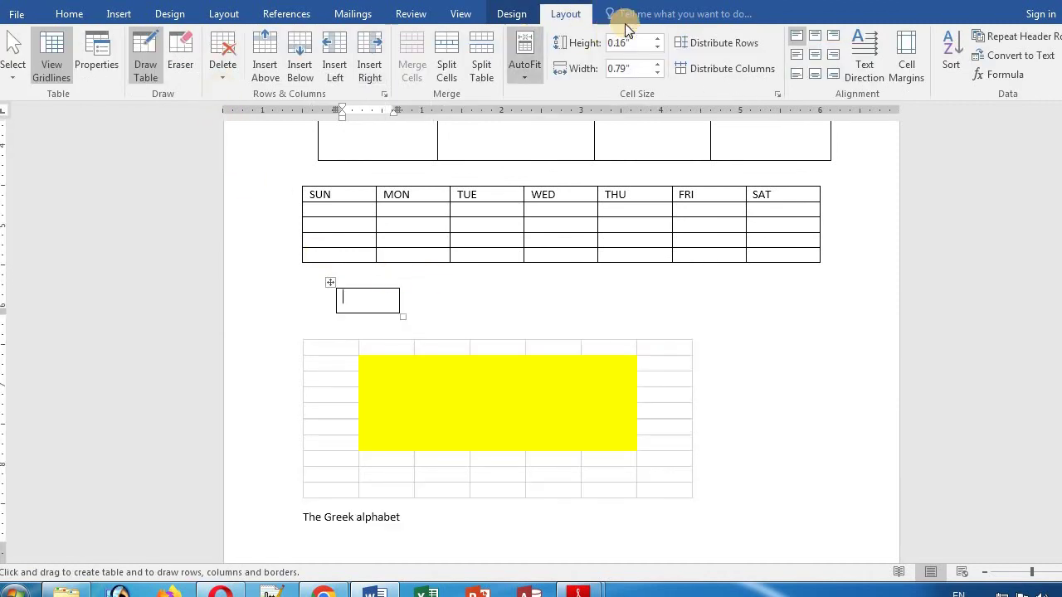
click(184, 56)
drag(318, 279, 423, 329)
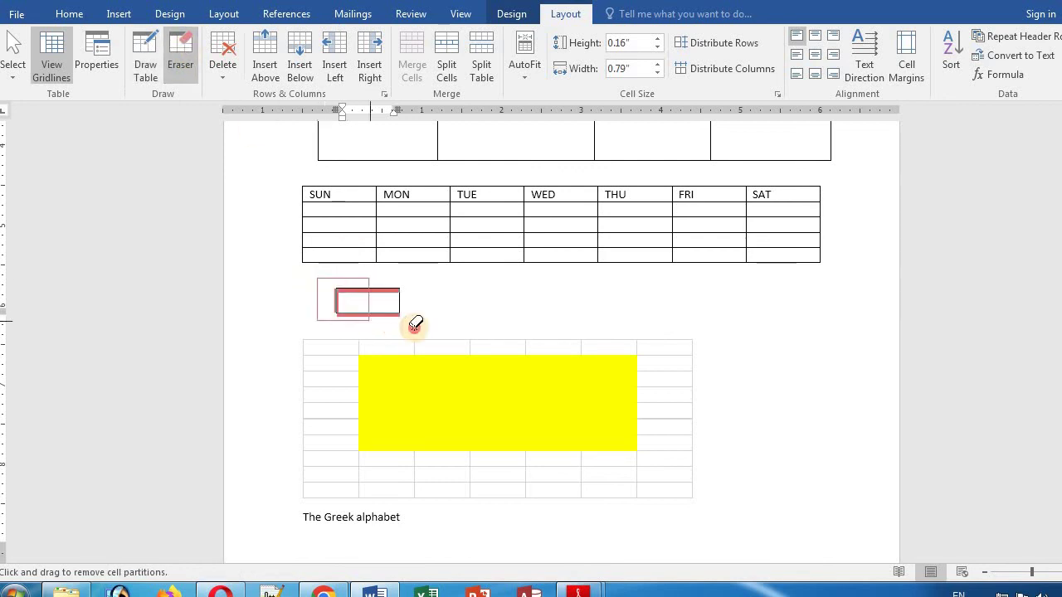
click(120, 15)
click(113, 75)
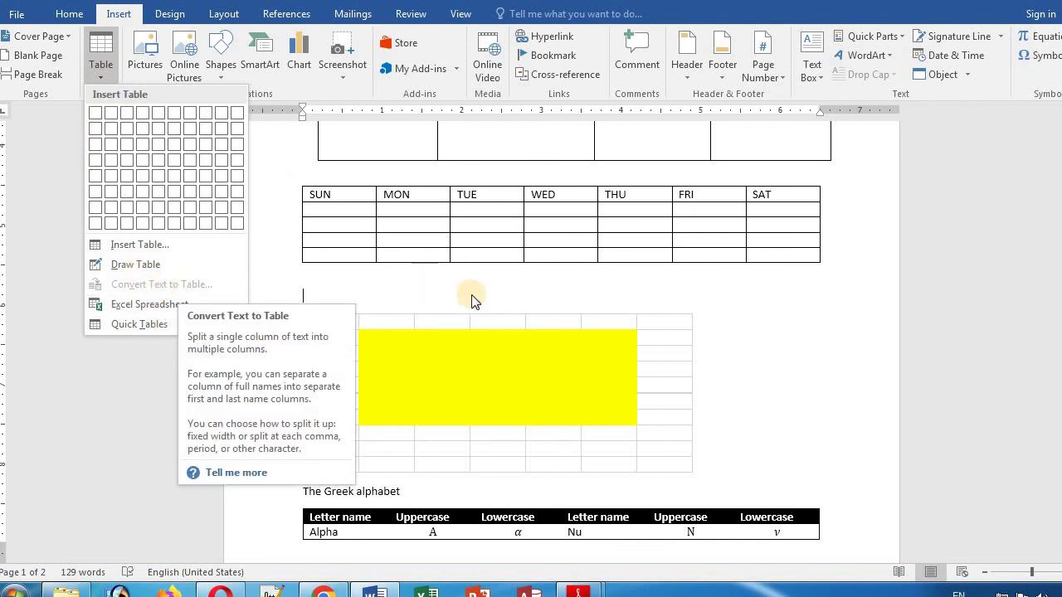
click(310, 197)
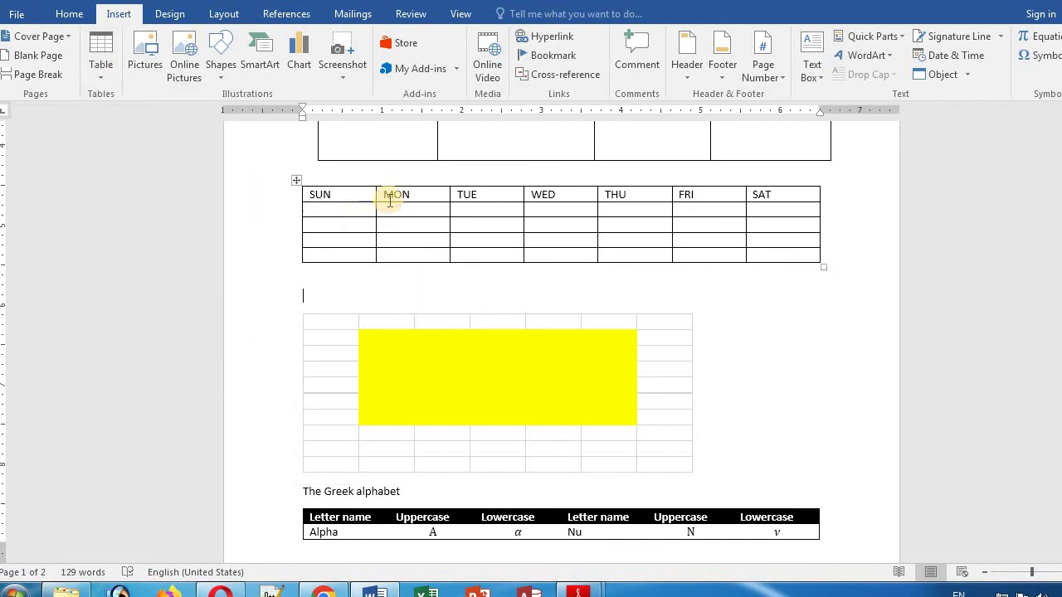
click(388, 195)
click(500, 194)
click(577, 194)
click(634, 194)
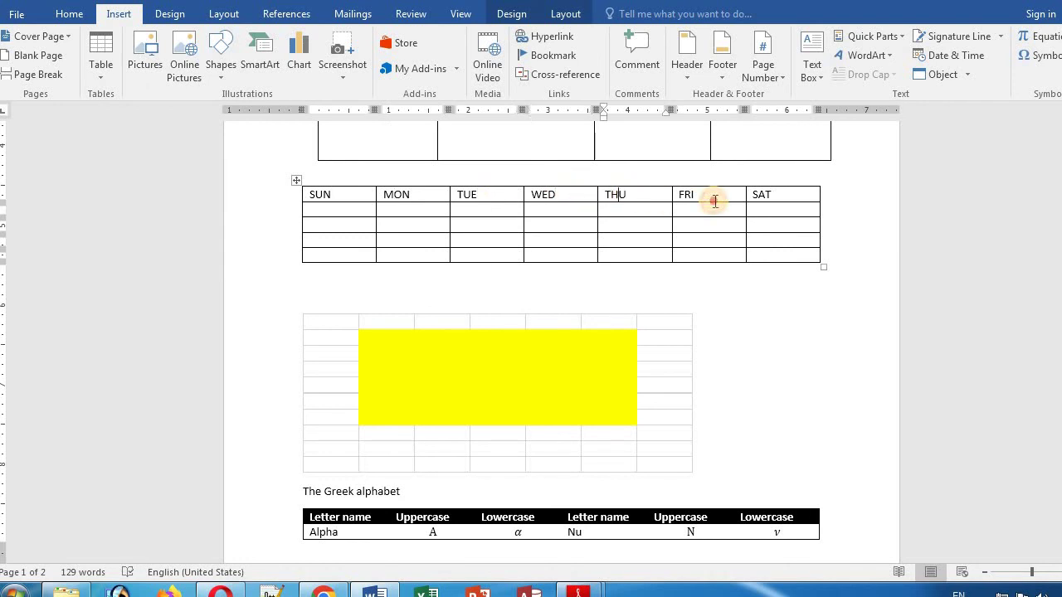
click(714, 196)
click(776, 197)
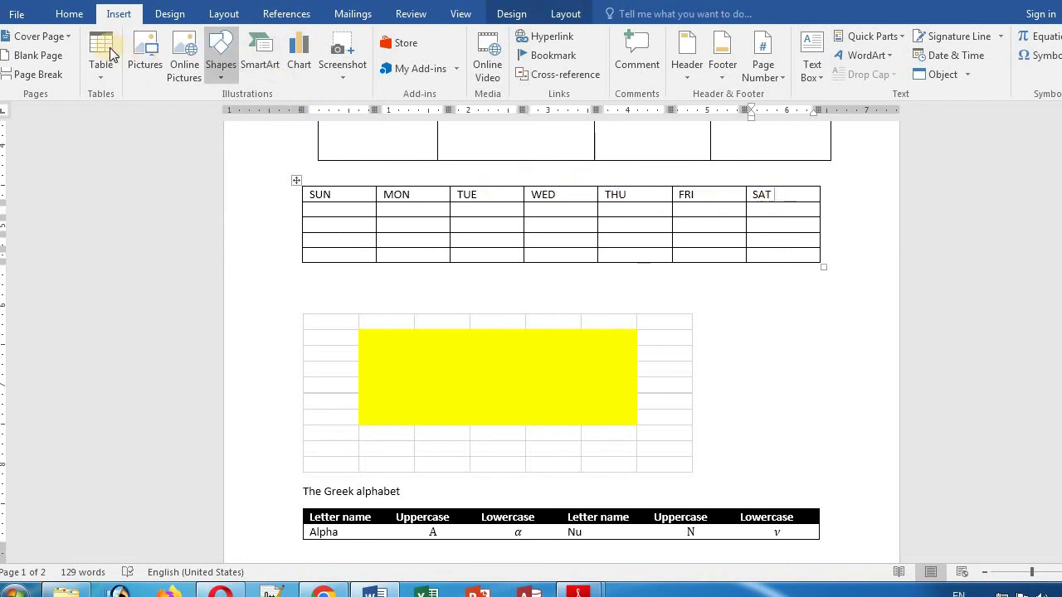
click(102, 73)
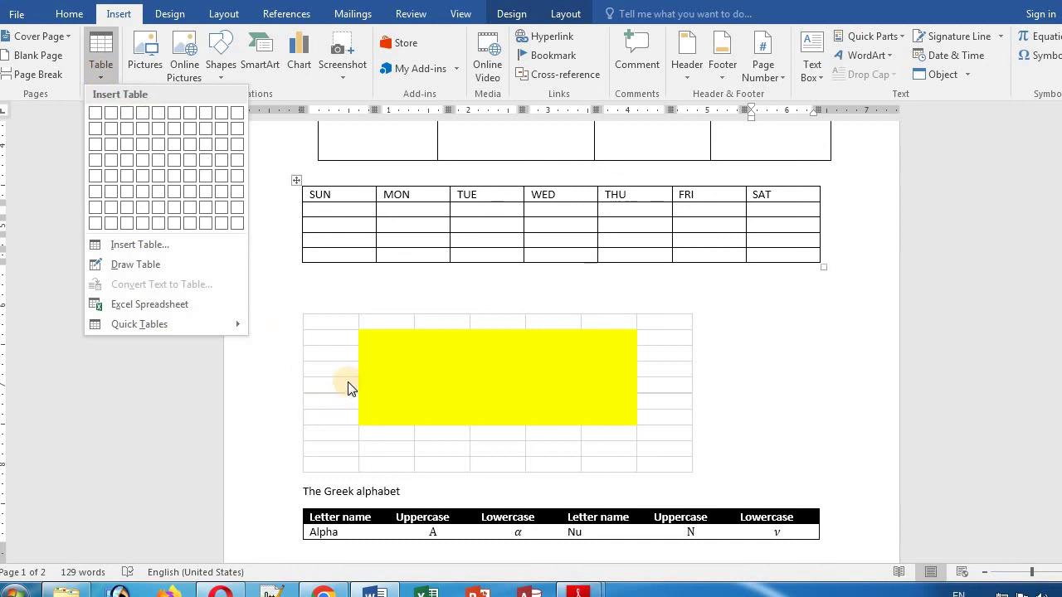
click(330, 370)
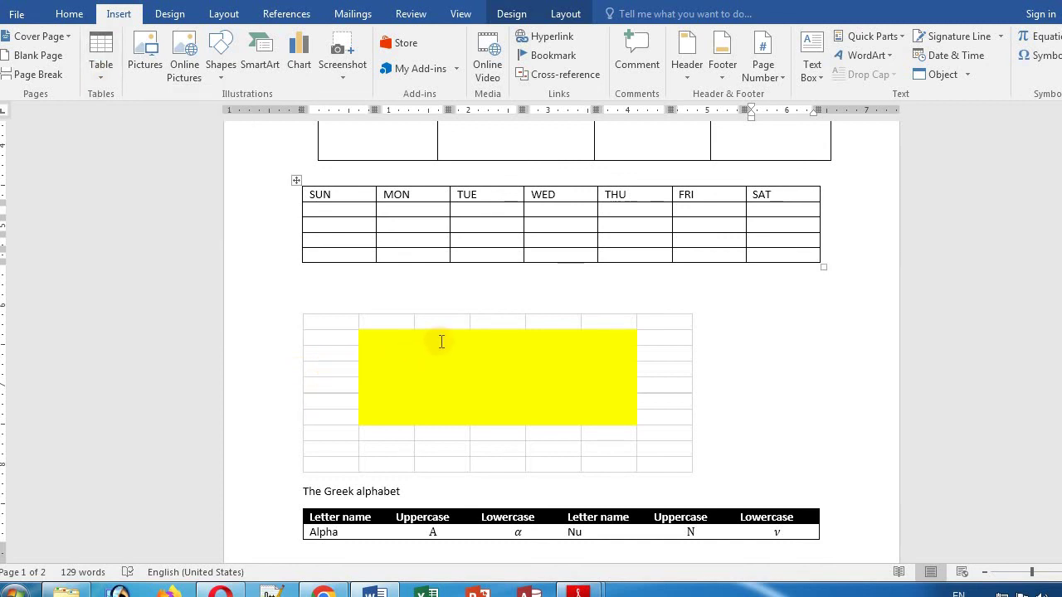
scroll(440, 339, down, 2)
scroll(440, 339, down, 3)
scroll(427, 337, down, 2)
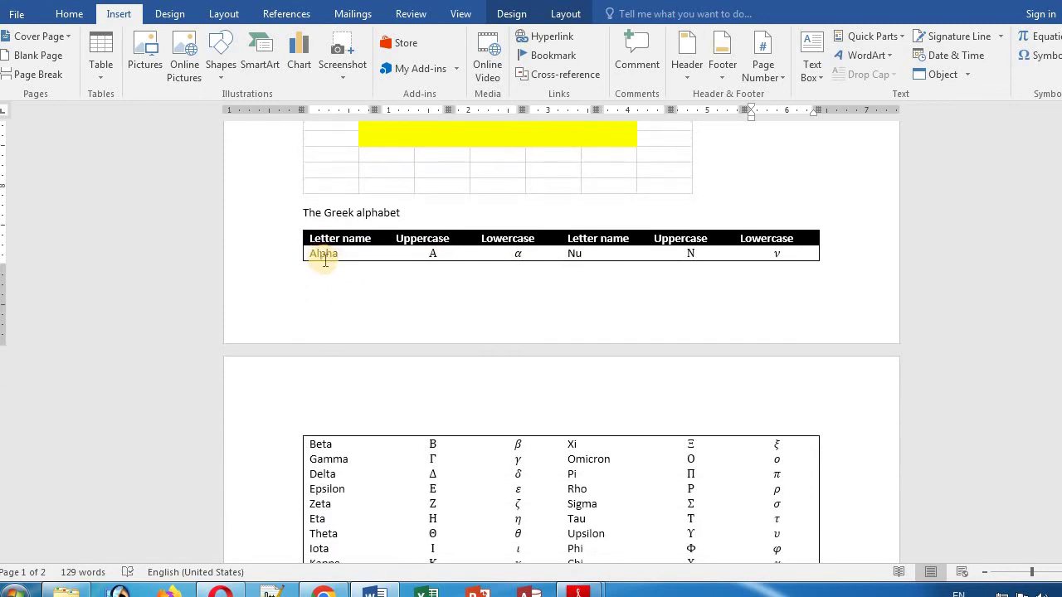
scroll(462, 353, down, 4)
scroll(455, 355, down, 4)
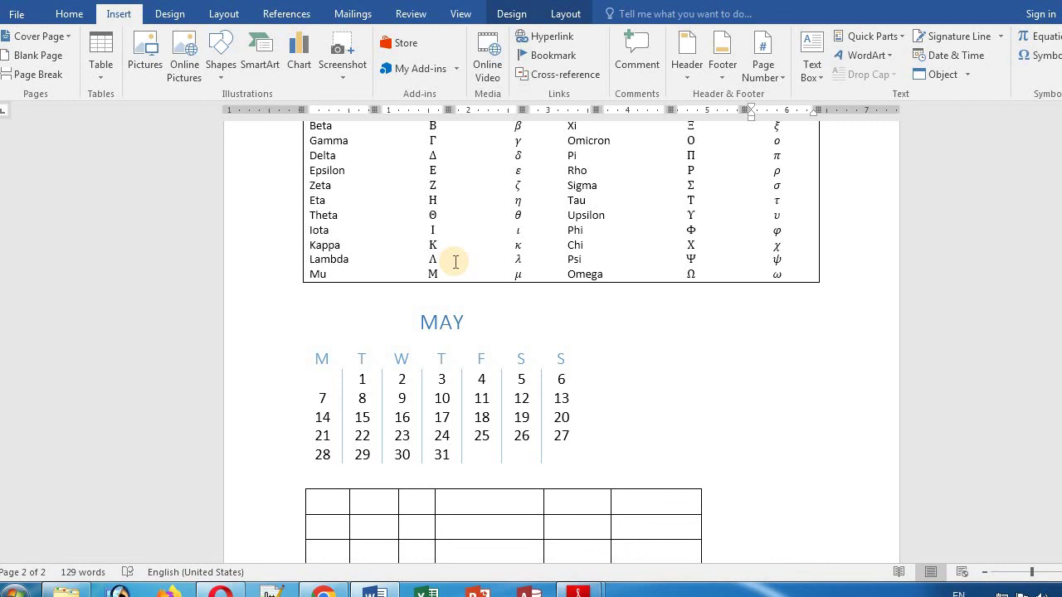
Step: Add an empty line just below the six-column table to hold the new two-cell table
scroll(455, 262, down, 4)
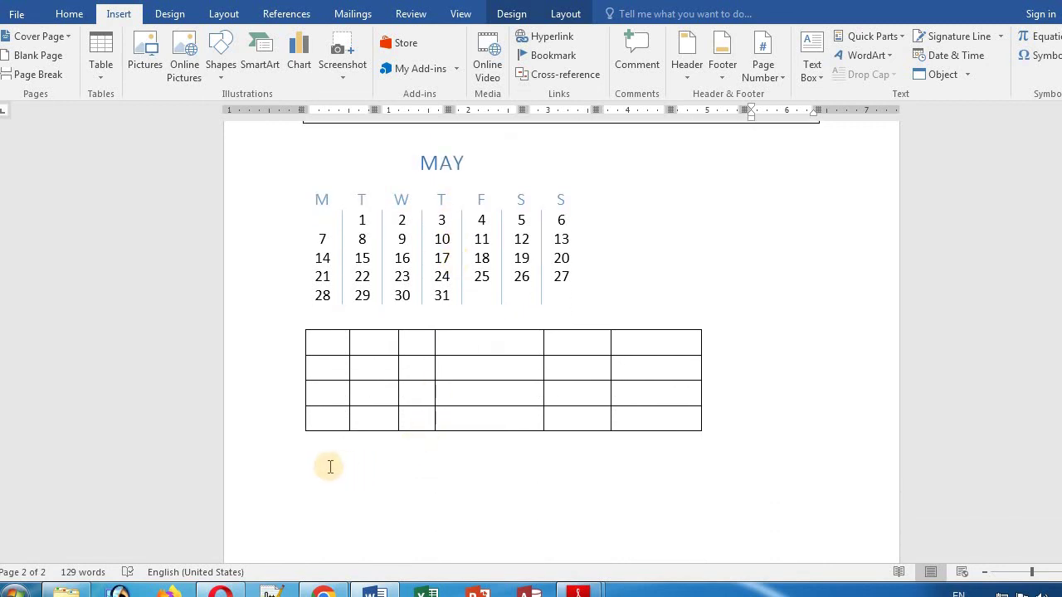
click(360, 460)
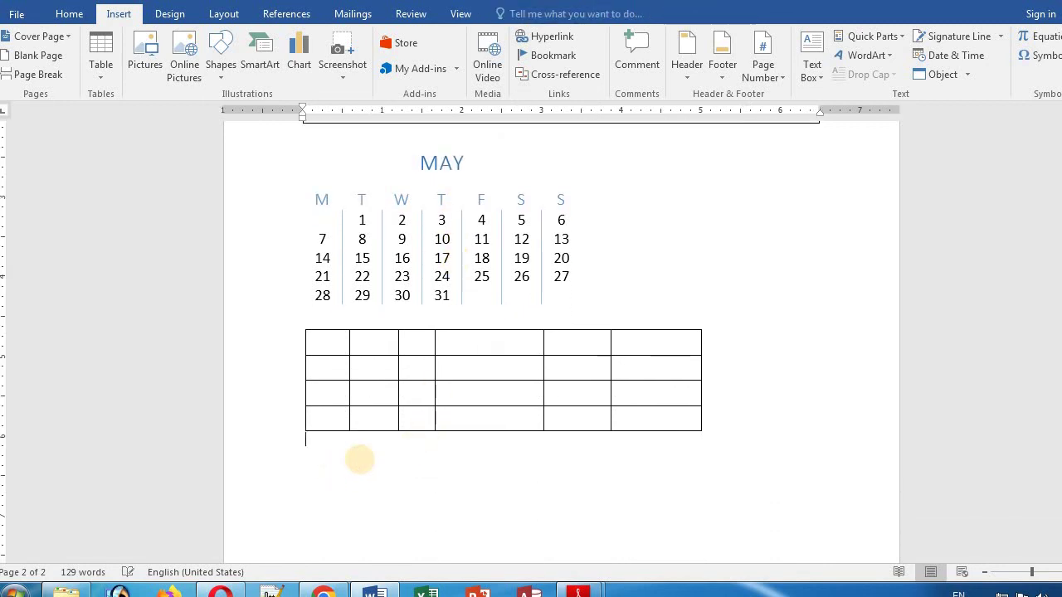
key(Return)
key(Return)
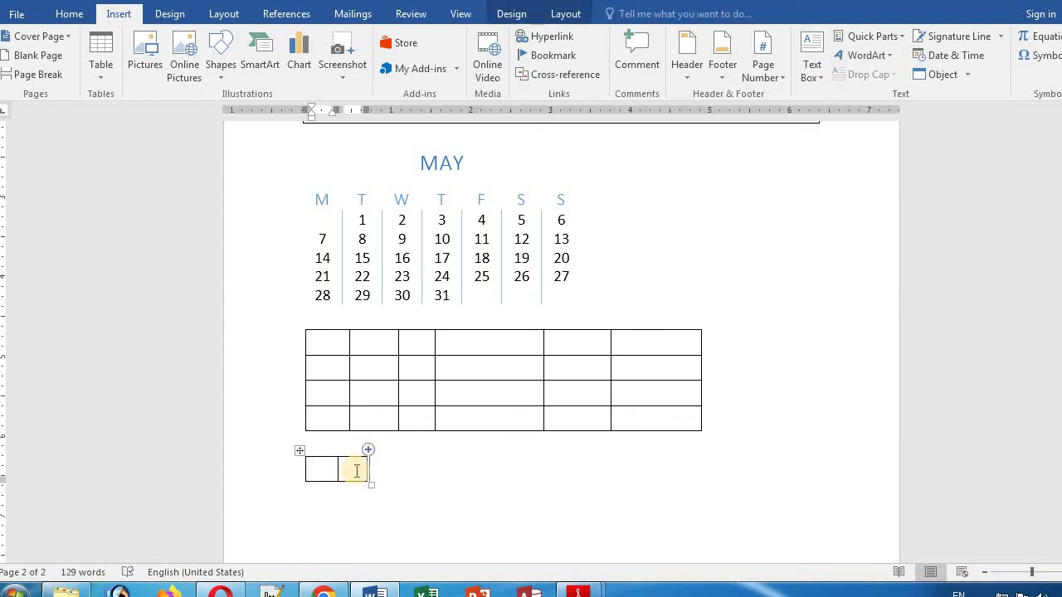